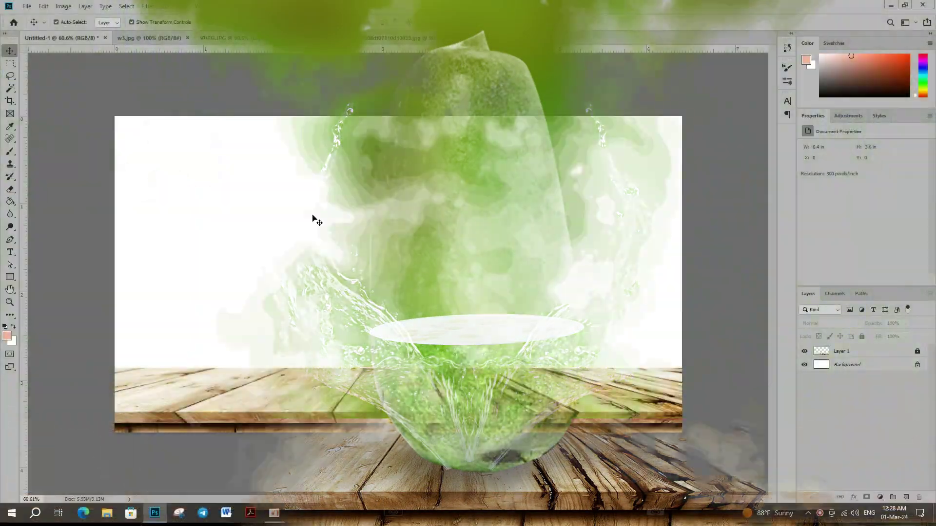
Step: Bring the w3.jpg gourd-vine photo forward in the workspace
scroll(644, 341, "up", 1)
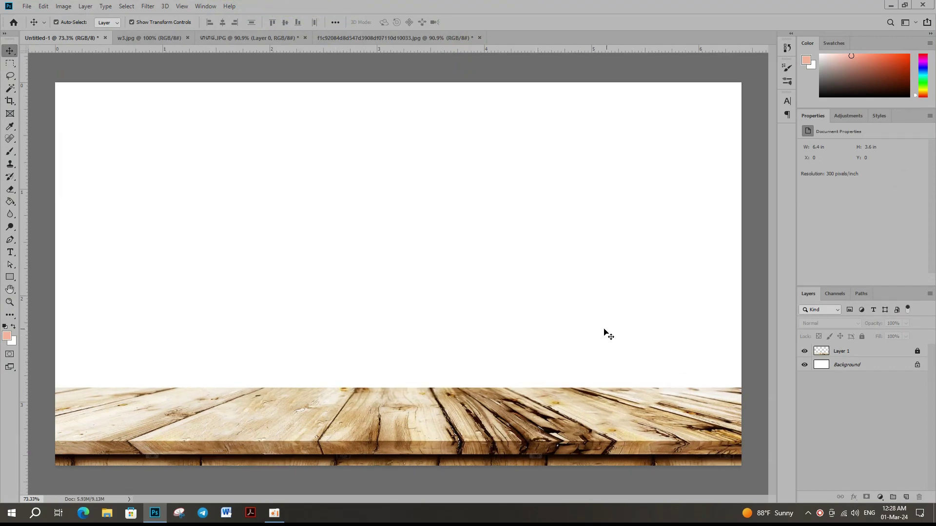
Step: Copy the w3.jpg gourd photo into Untitled-1 as Layer 2, beneath the tabletop layer
left_click(144, 38)
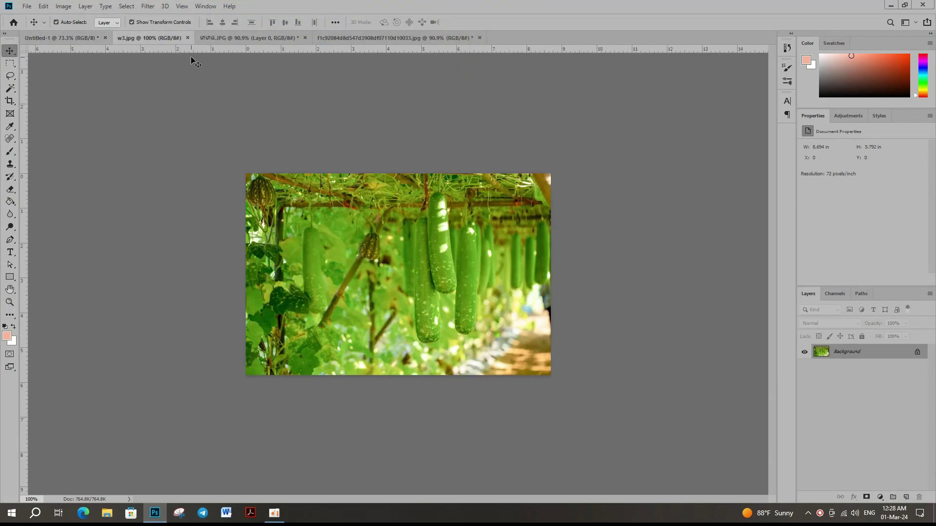
left_click_drag(158, 37, 164, 162)
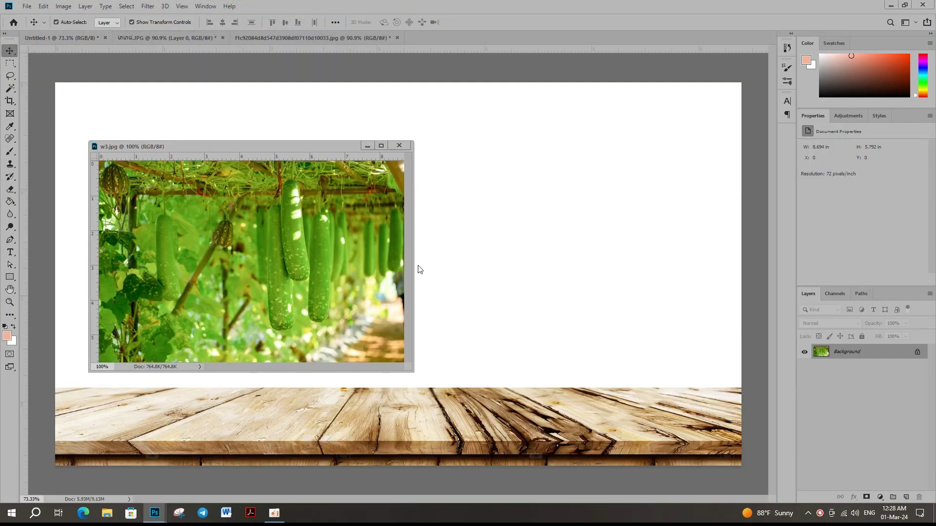
left_click_drag(351, 251, 464, 209)
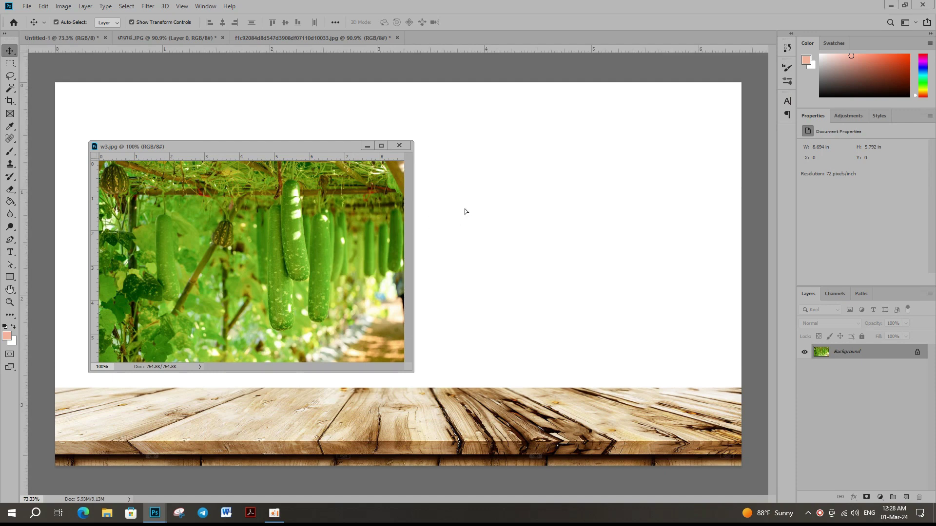
left_click(399, 145)
left_click_drag(866, 356, 859, 374)
Step: Enlarge and reposition the gourd photo to fill the backdrop above the table
left_click_drag(401, 225, 165, 156)
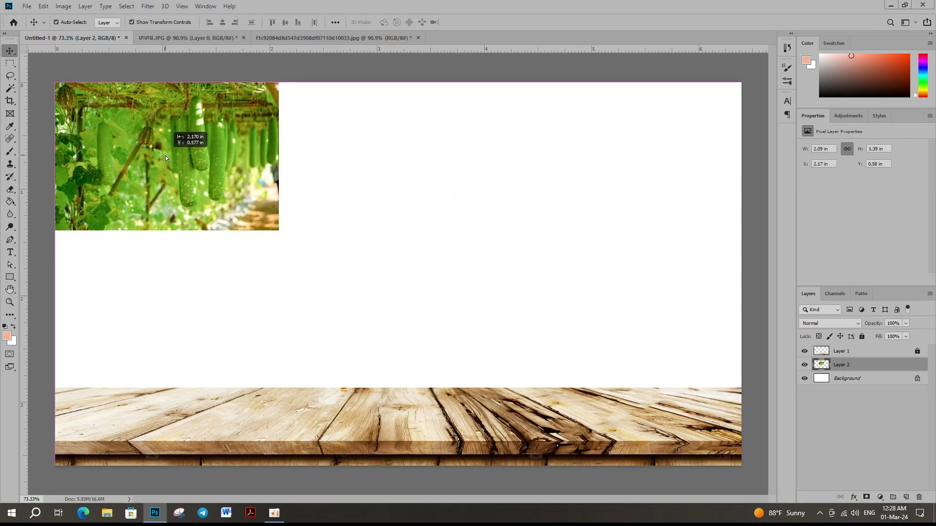
scroll(320, 236, "down", 1)
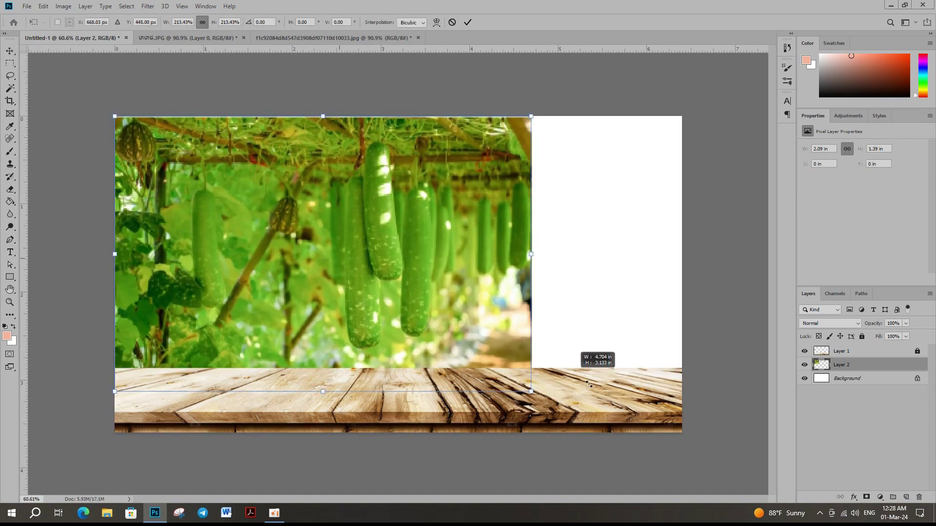
left_click_drag(301, 238, 722, 516)
left_click_drag(653, 330, 639, 289)
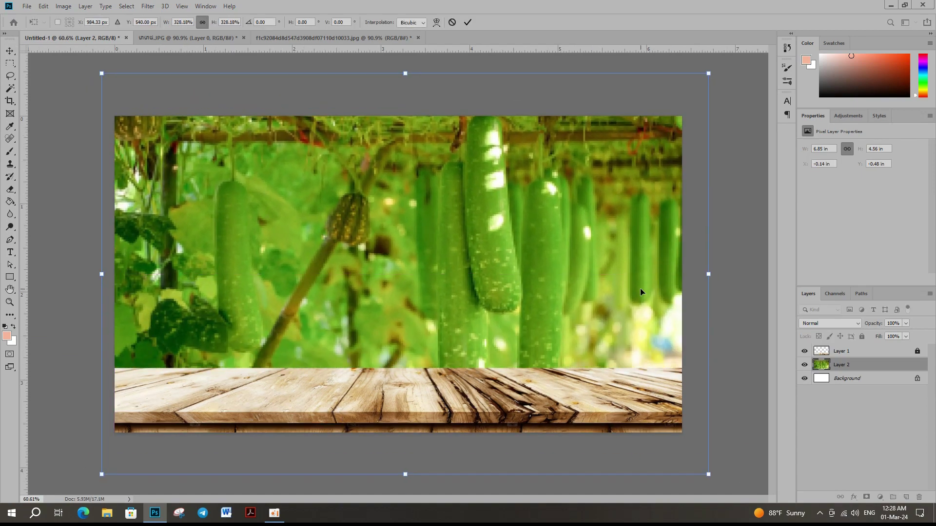
key("Return")
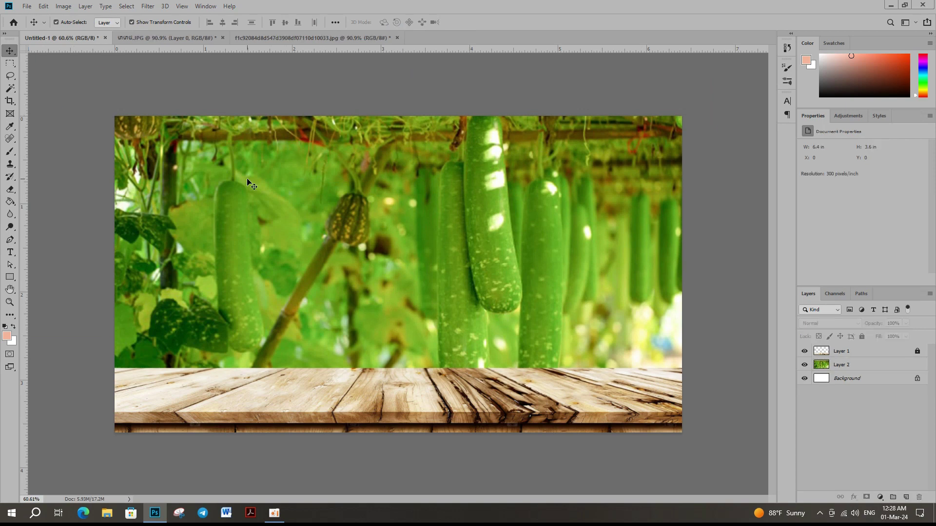
Step: Apply a Gaussian Blur of about 55.3 px radius to the gourd backdrop
left_click(148, 7)
mouse_move(182, 116)
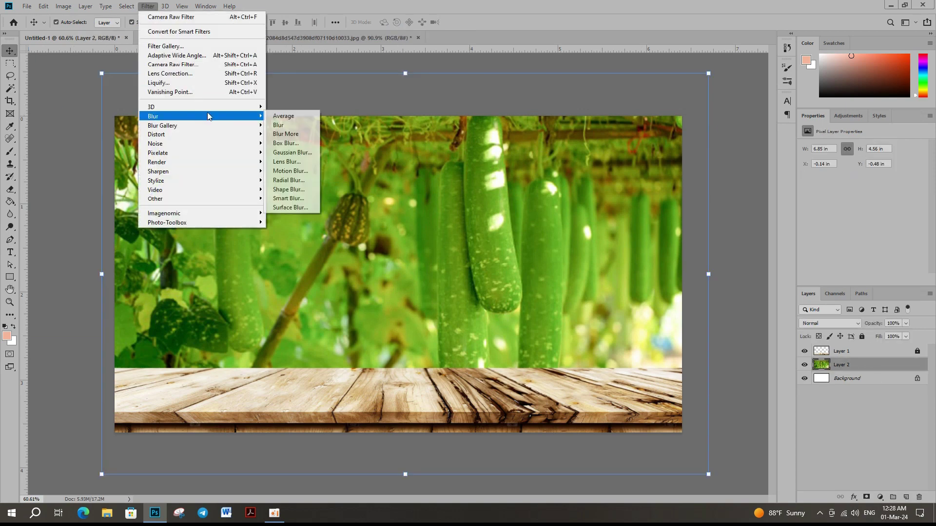
left_click(302, 156)
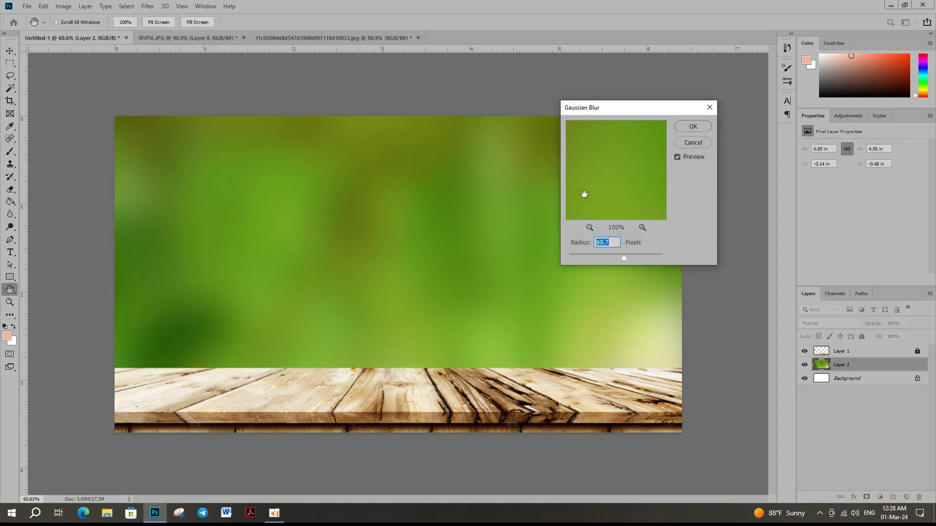
left_click(616, 259)
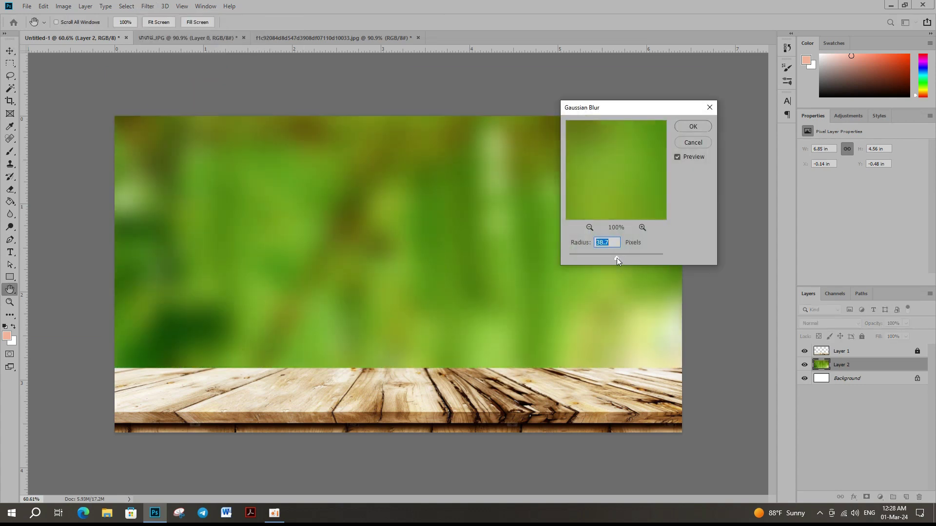
left_click(621, 257)
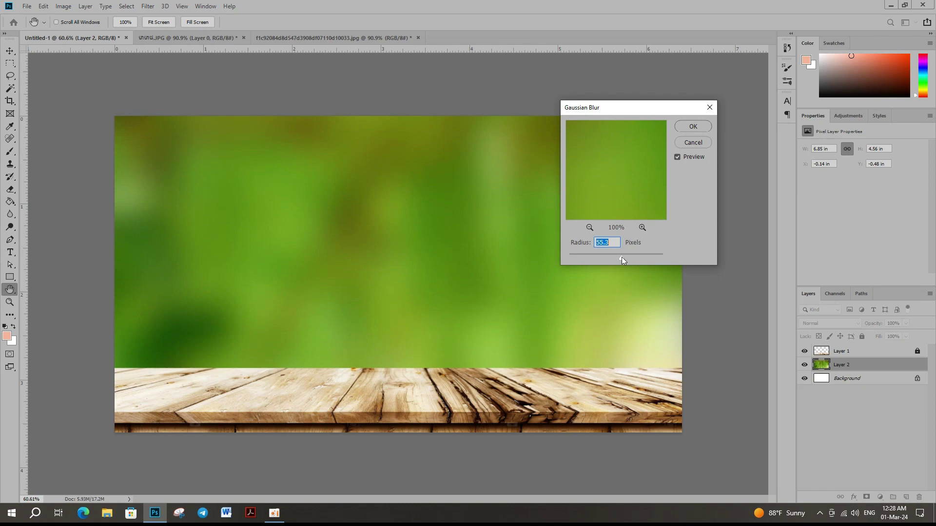
left_click(692, 126)
key("v")
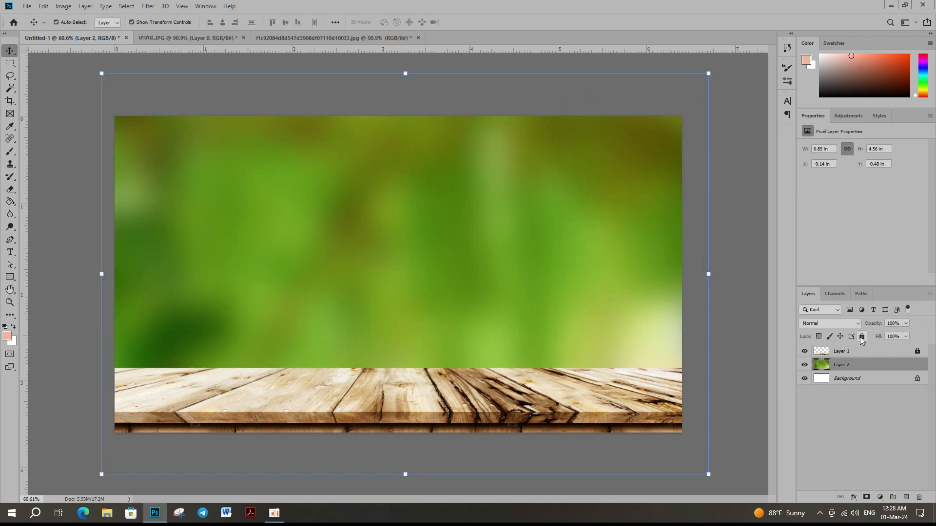
Step: Lock the blurred Layer 2 and set the view zoom to 66.7%
left_click(861, 337)
key("ctrl+minus")
key("ctrl+plus")
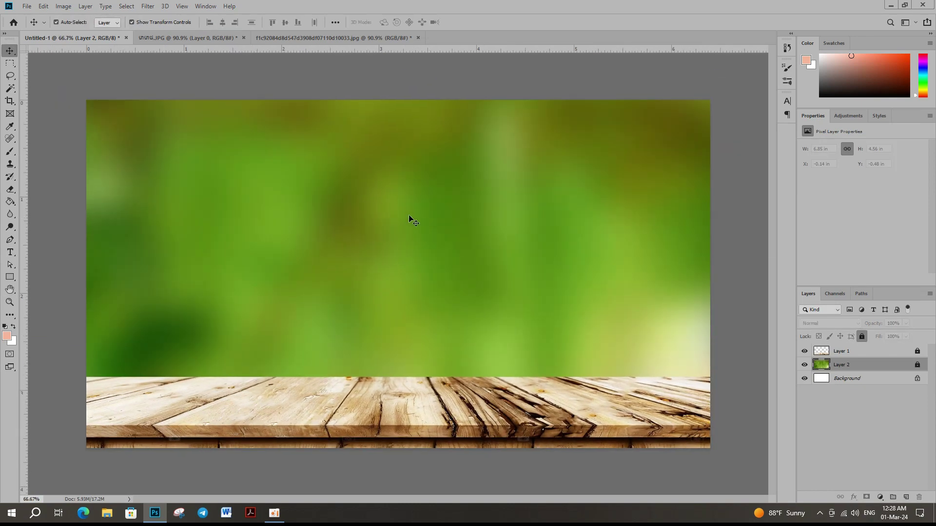
Step: Bring the single gourd into the composition and stretch it down onto the table
left_click(212, 37)
mouse_move(417, 267)
left_mouse_down()
mouse_move(104, 42)
mouse_move(373, 236)
left_mouse_up()
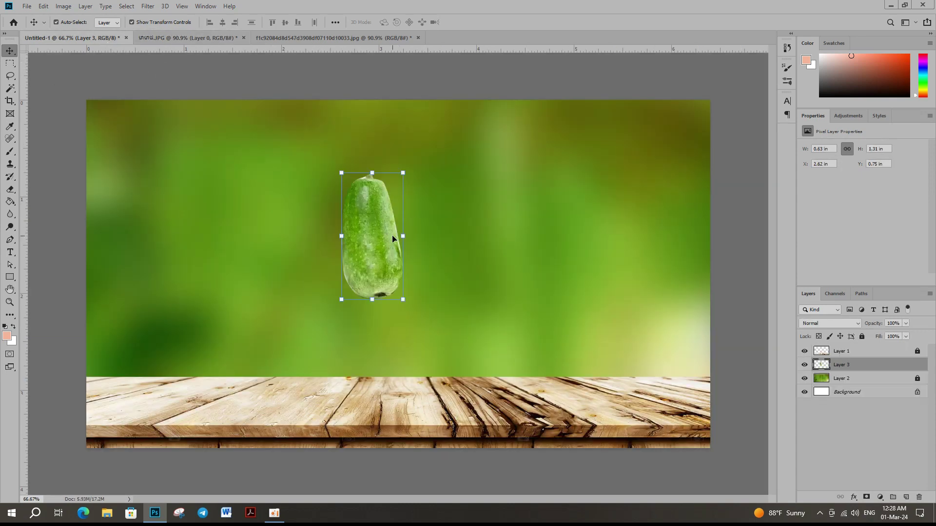
left_click_drag(382, 301, 403, 397)
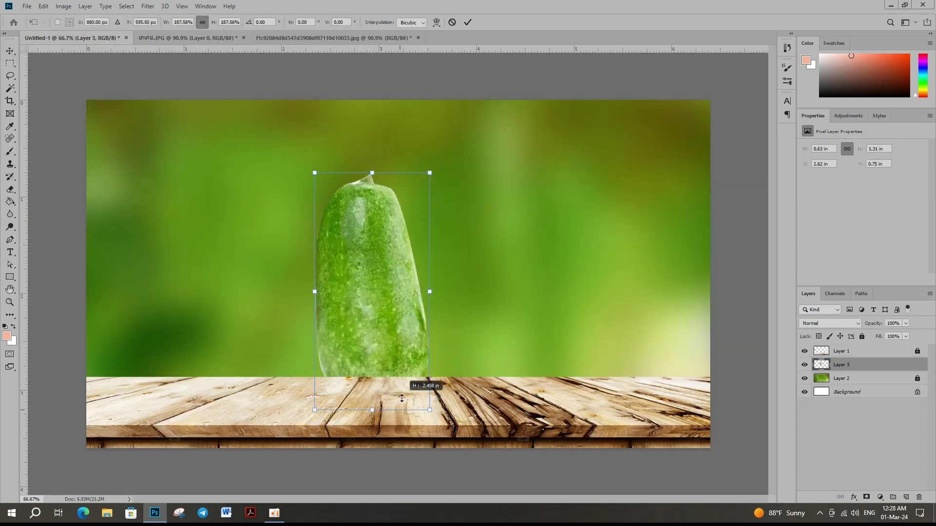
key("Return")
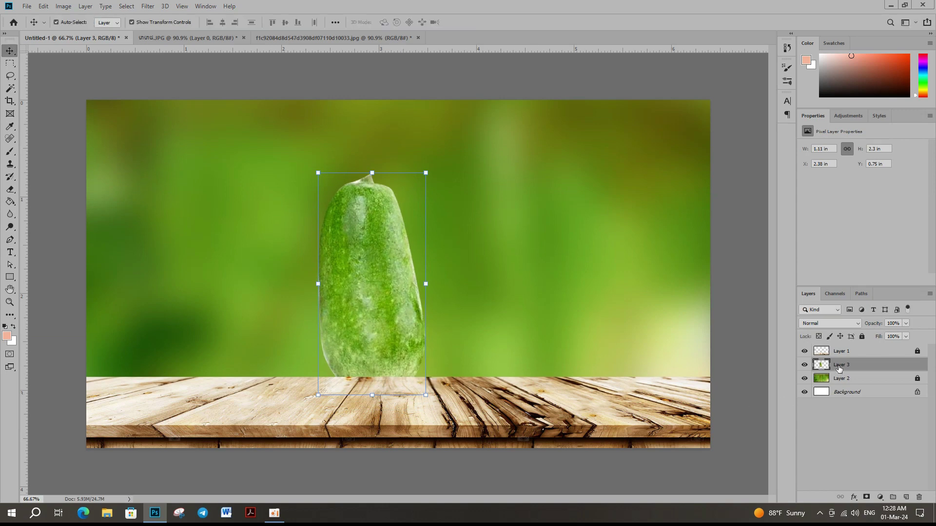
Step: Move the gourd layer above the table, then enlarge, tilt and centre it
left_click_drag(839, 369, 839, 350)
left_click_drag(365, 316, 398, 330)
mouse_move(461, 184)
left_mouse_down()
mouse_move(495, 123)
mouse_move(523, 119)
left_mouse_up()
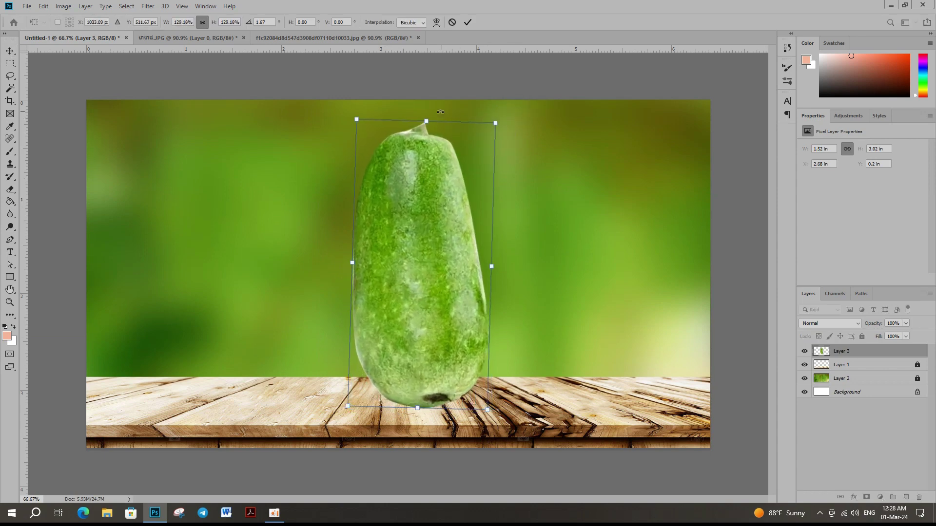
left_click_drag(425, 118, 424, 111)
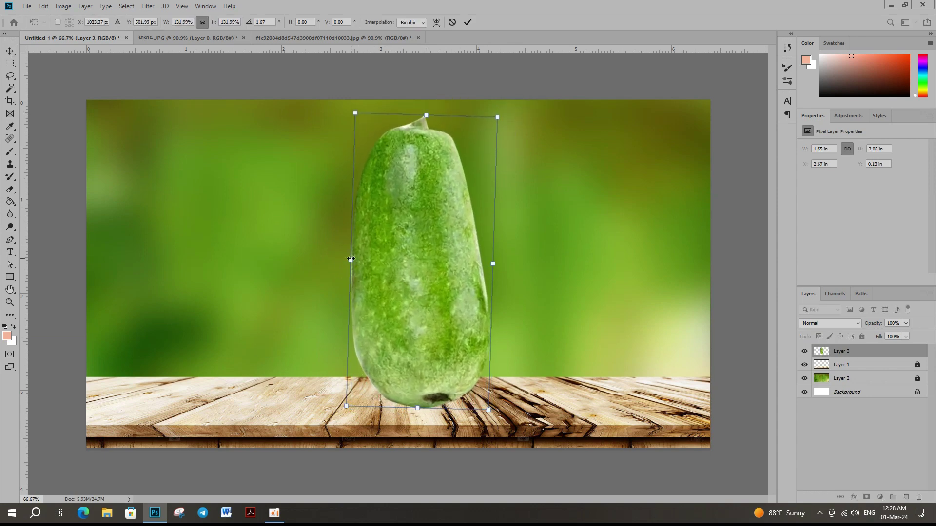
left_click_drag(351, 259, 345, 259)
left_click_drag(399, 280, 382, 282)
key("Return")
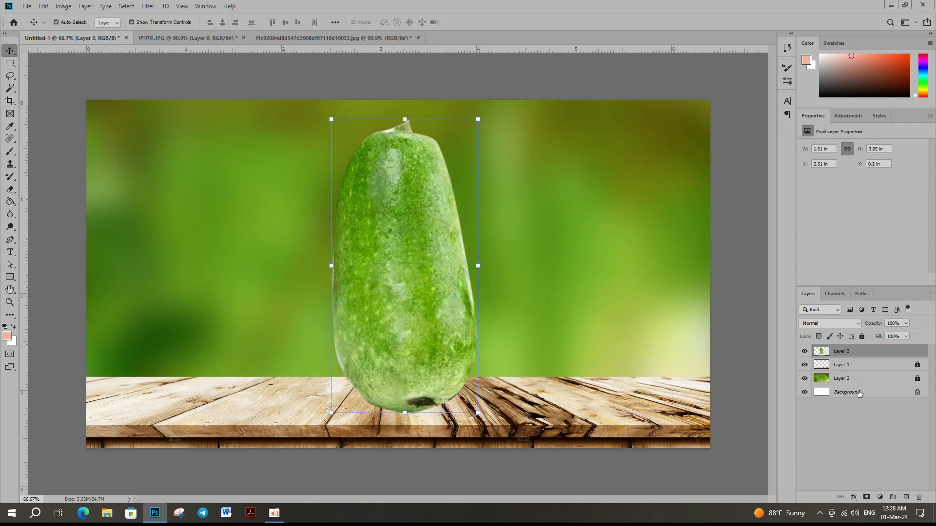
Step: On a new layer above the table, paint a soft black shadow with a large brush
left_click(869, 365)
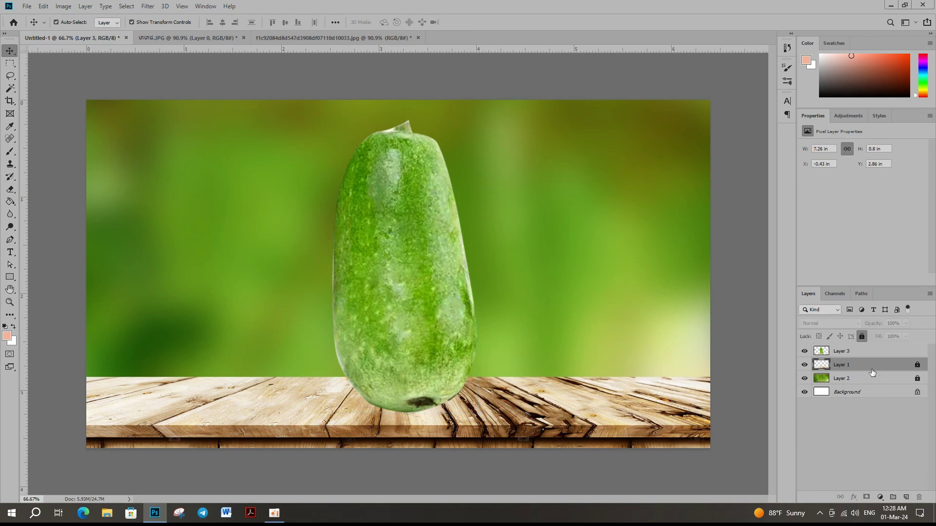
left_click(905, 497)
left_click(10, 151)
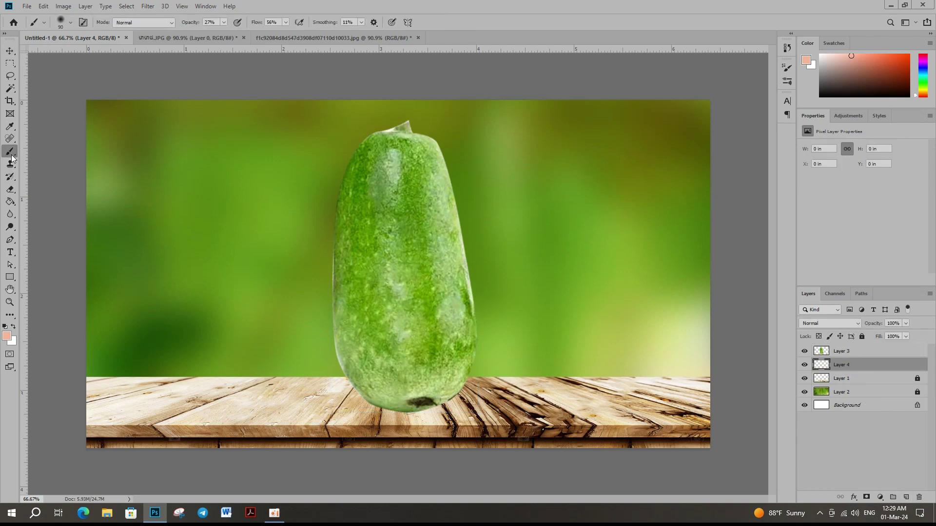
left_click(8, 338)
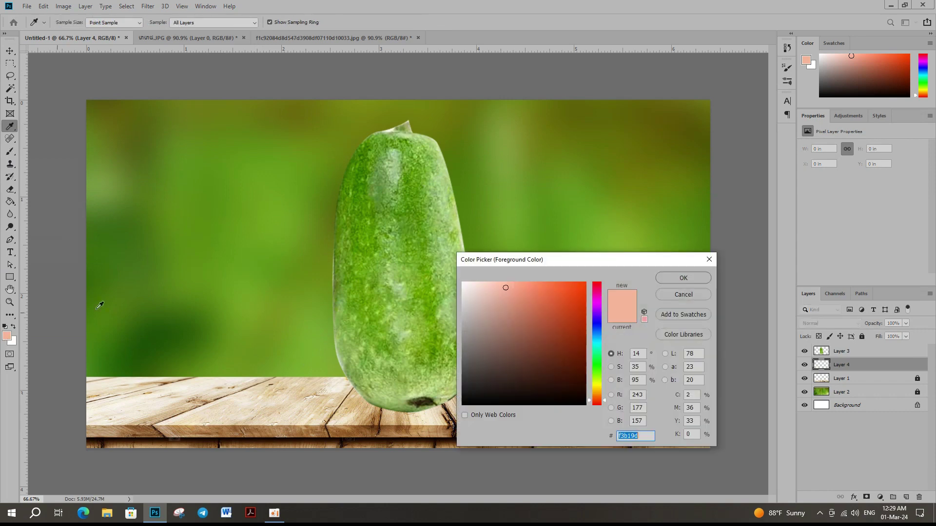
left_click_drag(566, 367, 595, 392)
left_click(666, 282)
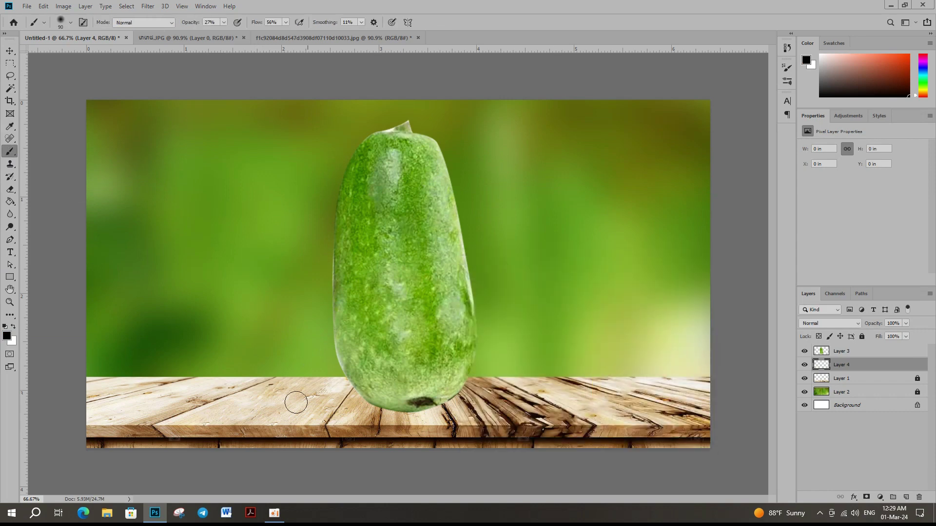
key("bracketright")
key("bracketright")
key("bracketright")
left_click_drag(273, 400, 276, 399)
Step: Stretch the shadow wider and position it under the gourd's base
left_click(10, 51)
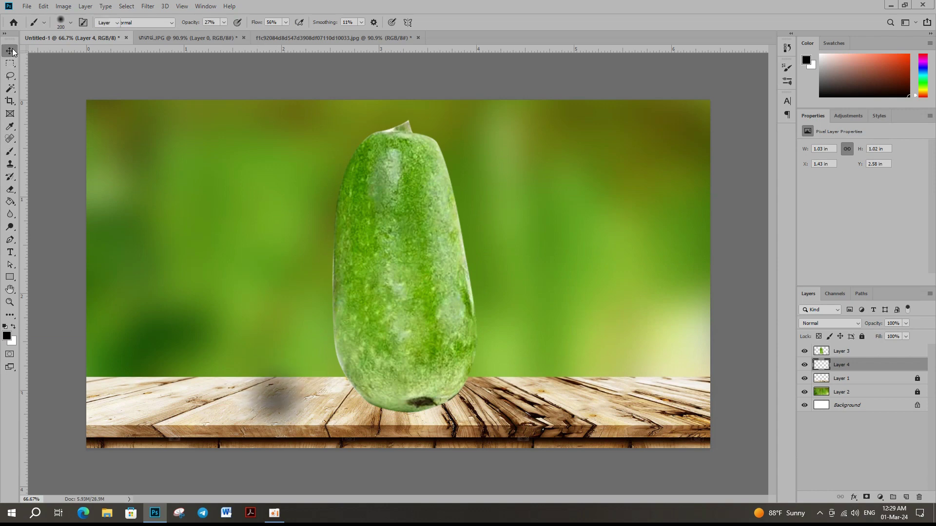
left_click_drag(325, 401, 439, 401)
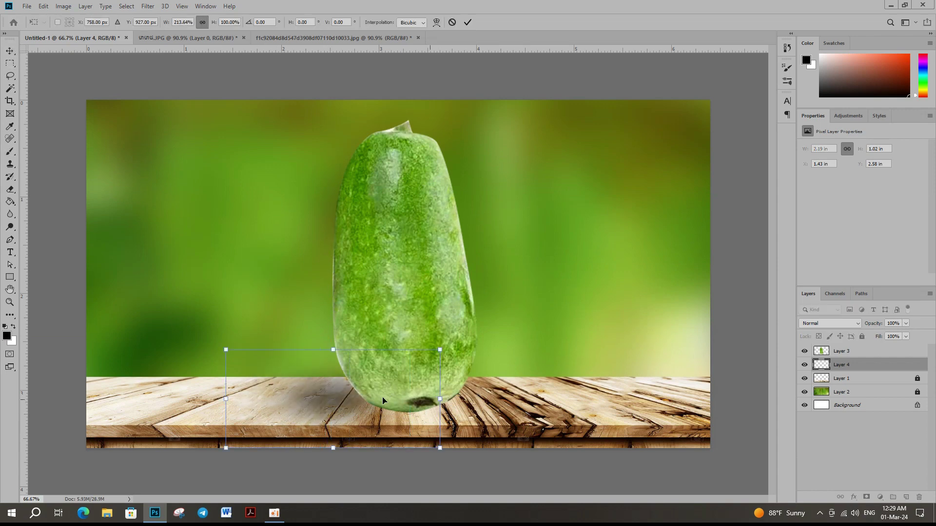
left_click_drag(225, 398, 151, 401)
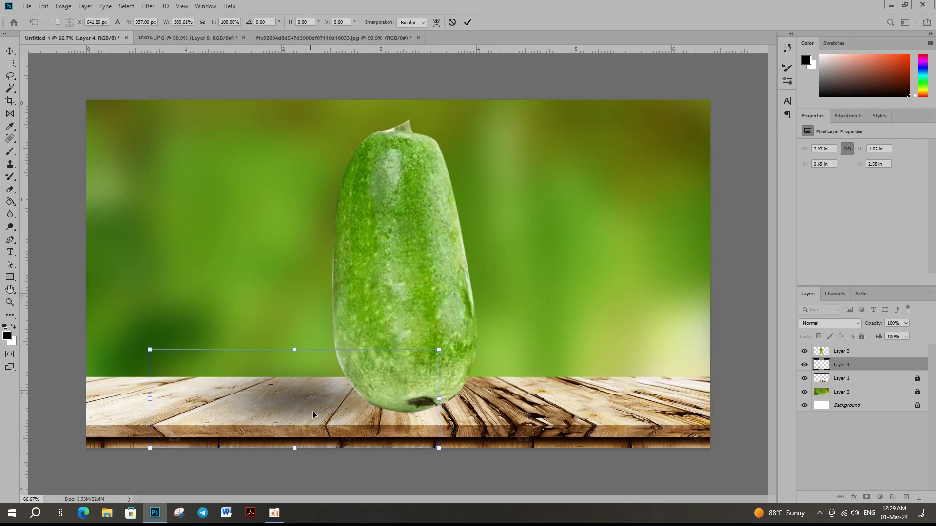
left_click_drag(308, 414, 397, 417)
key("Return")
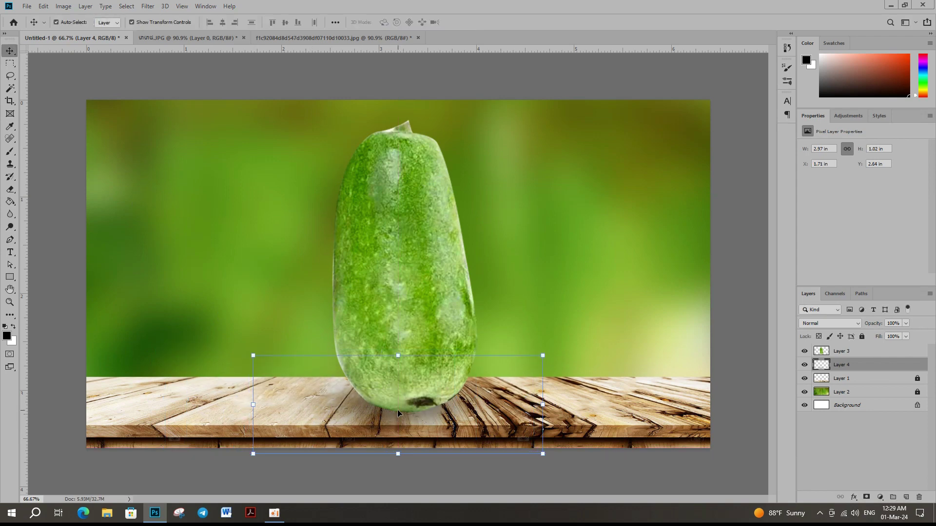
key("ctrl+minus")
Step: Select the shadow layer (Layer 4) and lock it
scroll(412, 305, "down", 3)
scroll(412, 305, "up", 5)
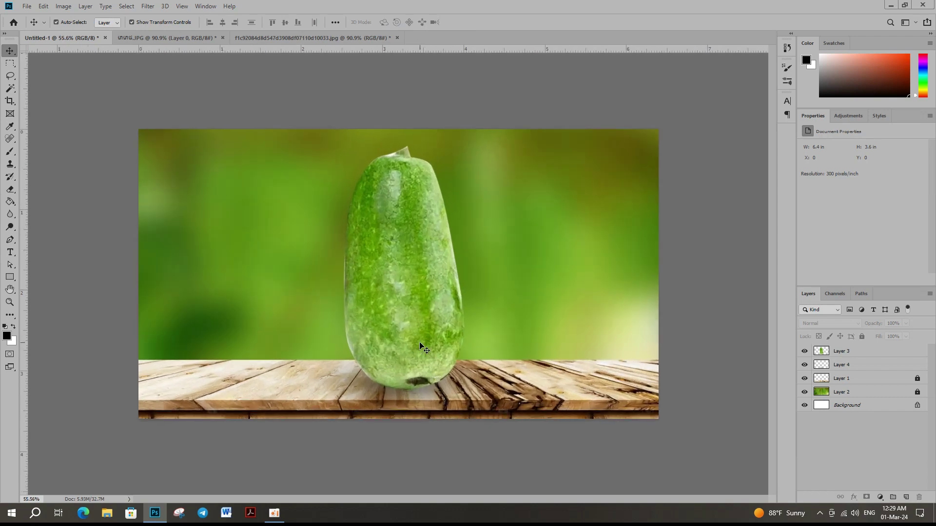
left_click(475, 385)
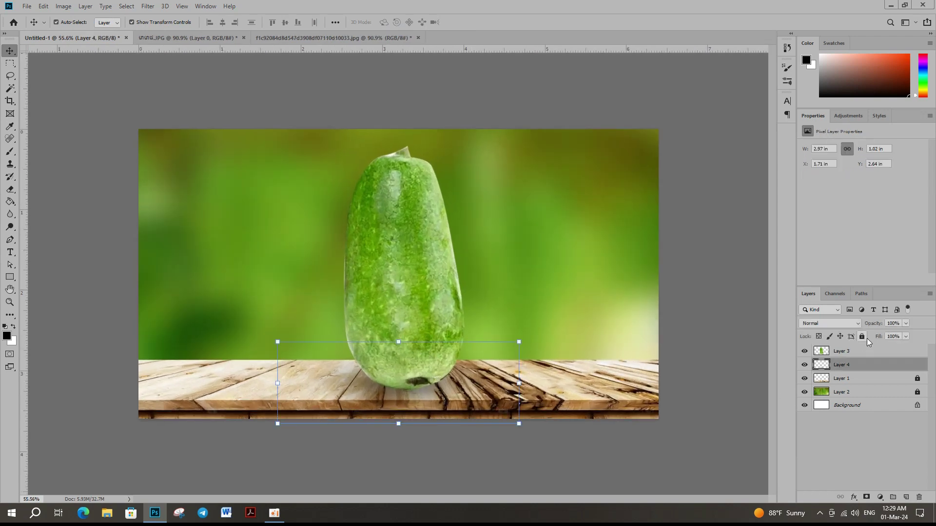
left_click(862, 337)
Step: Duplicate Layer 3 as Layer 3 copy and apply Image > Adjustments > Desaturate to it
left_click(839, 351)
key("ctrl+j")
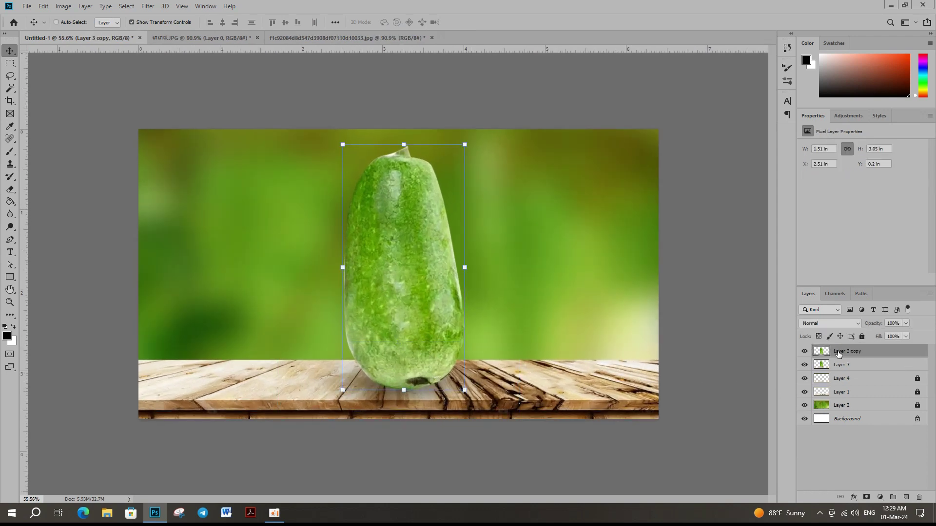
left_click(64, 5)
mouse_move(78, 31)
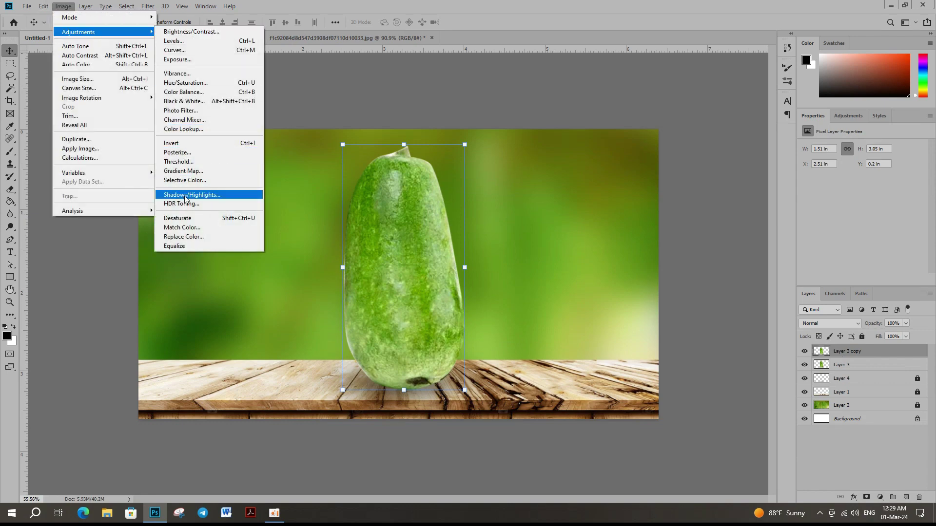
left_click(196, 218)
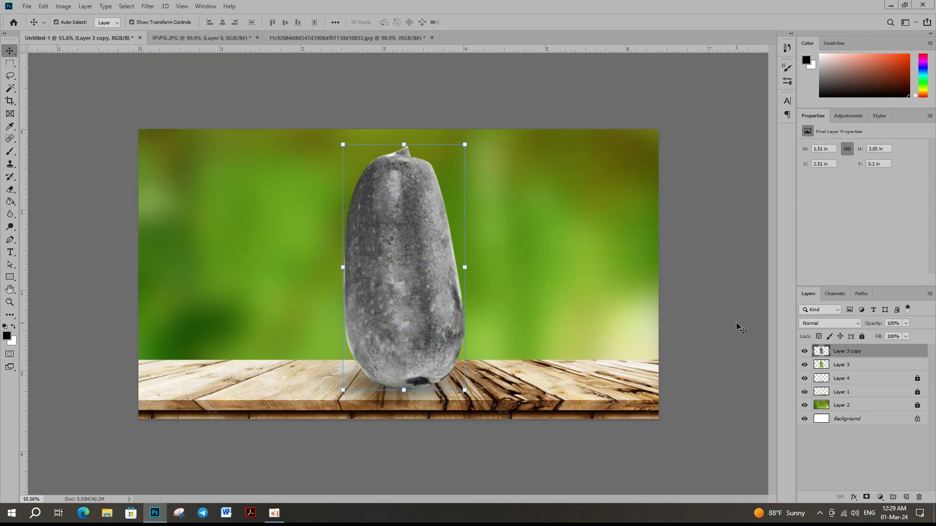
scroll(430, 241, "up", 2)
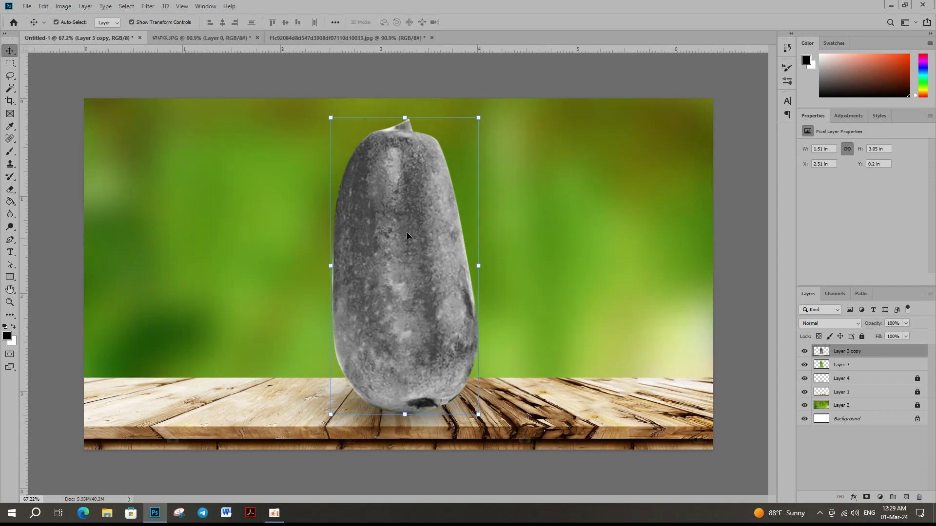
Step: Delete the lower part of the gourd from the grey Layer 3 copy
left_click(10, 64)
left_click_drag(286, 99, 573, 314)
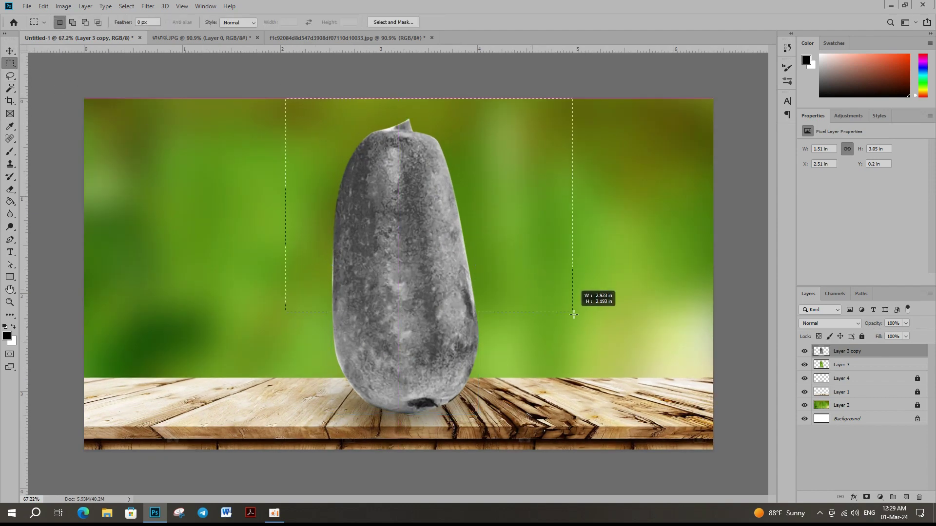
left_click(528, 318)
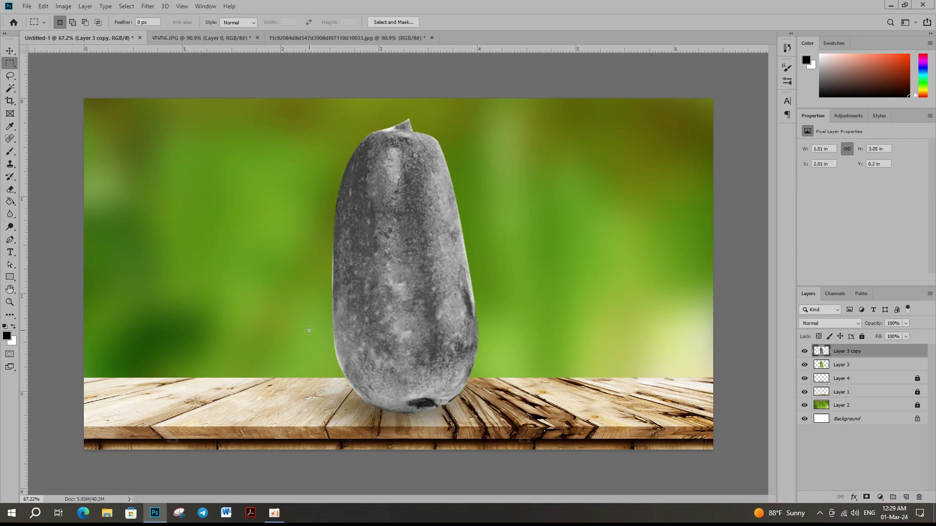
left_click_drag(309, 330, 572, 449)
left_click_drag(534, 390, 524, 380)
key("Delete")
key("ctrl+d")
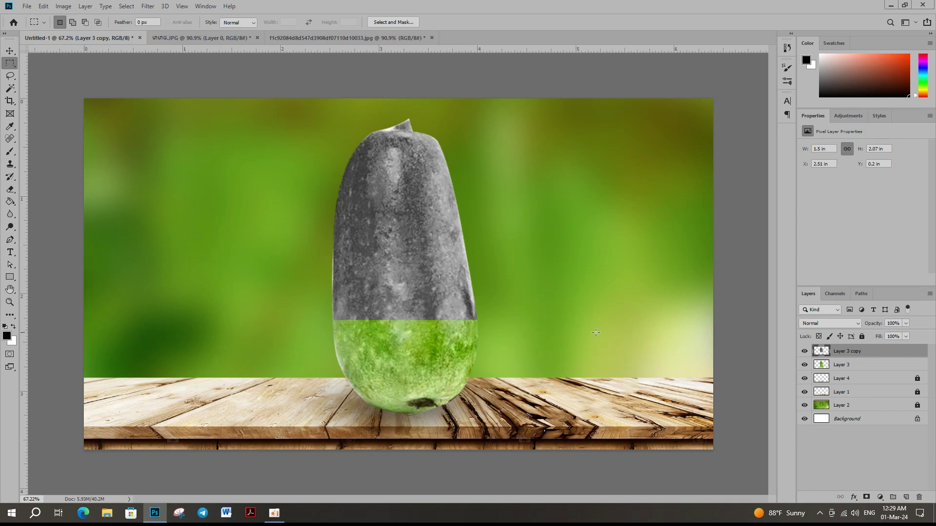
Step: Delete the upper part of the gourd from the green Layer 3
left_click(834, 366)
left_click_drag(287, 102, 532, 320)
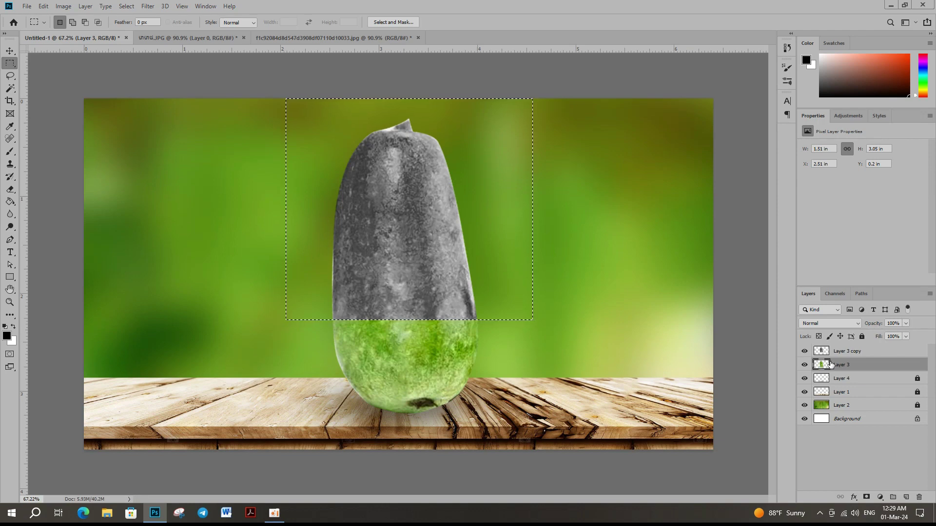
key("Delete")
key("ctrl+d")
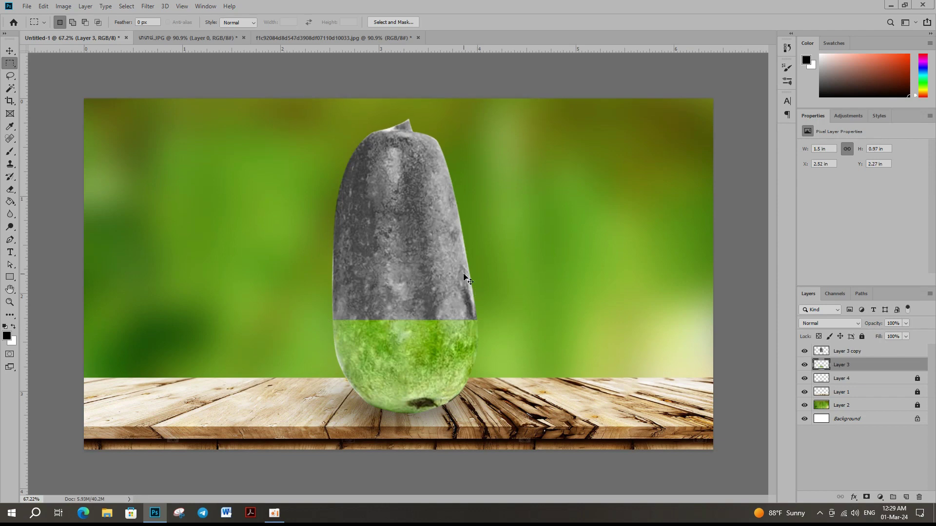
left_click(10, 51)
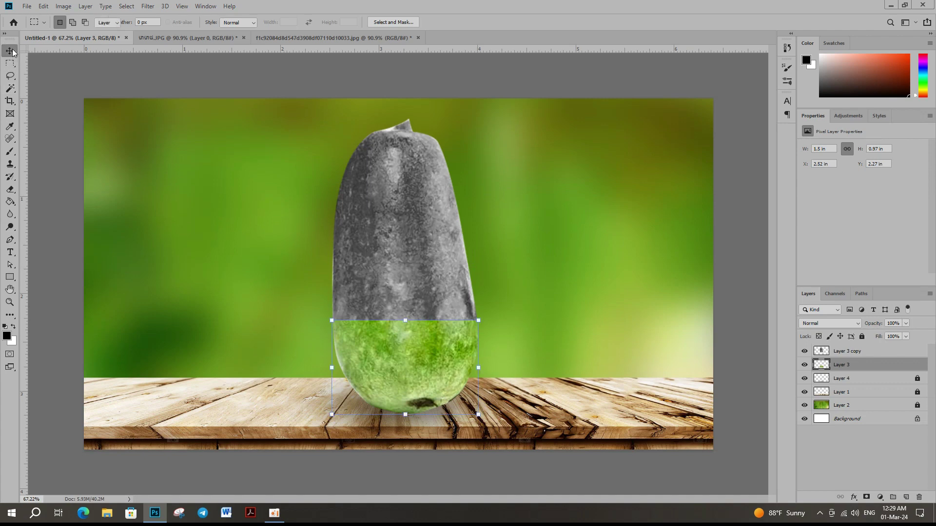
Step: Set the grey top half to Screen blending and apply Levels 28 / 0.72 / 250
left_click(395, 204)
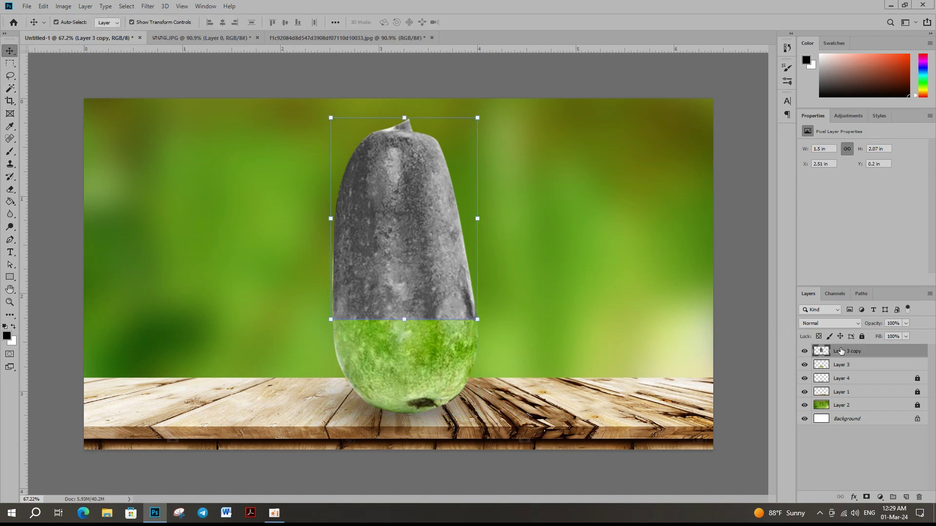
left_click(858, 324)
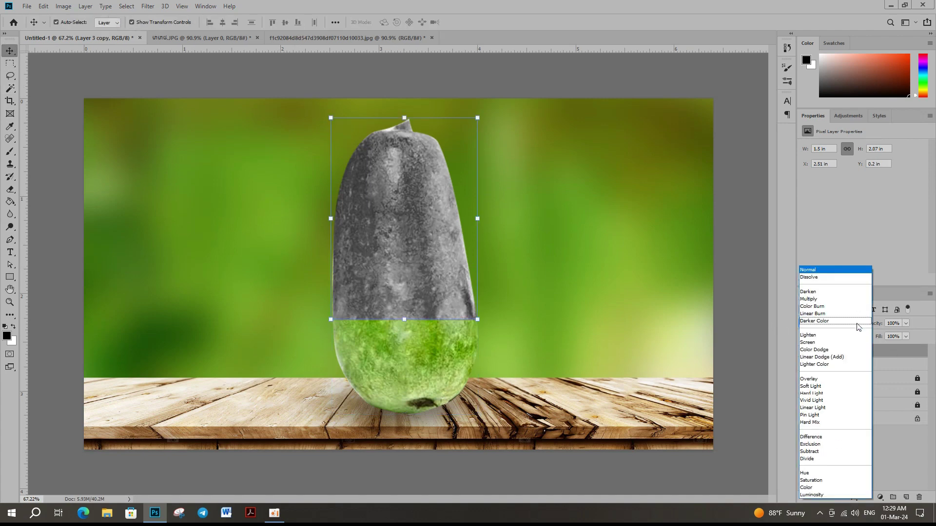
left_click(838, 347)
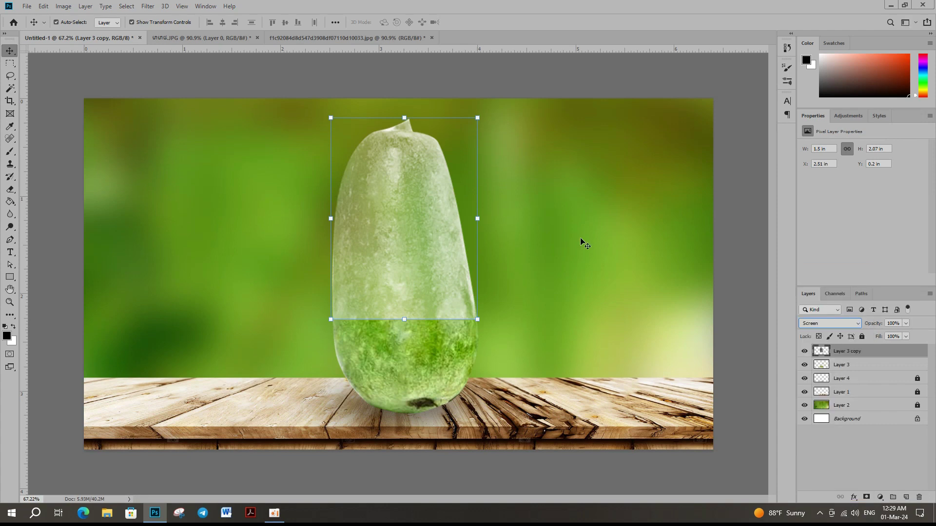
left_click(70, 7)
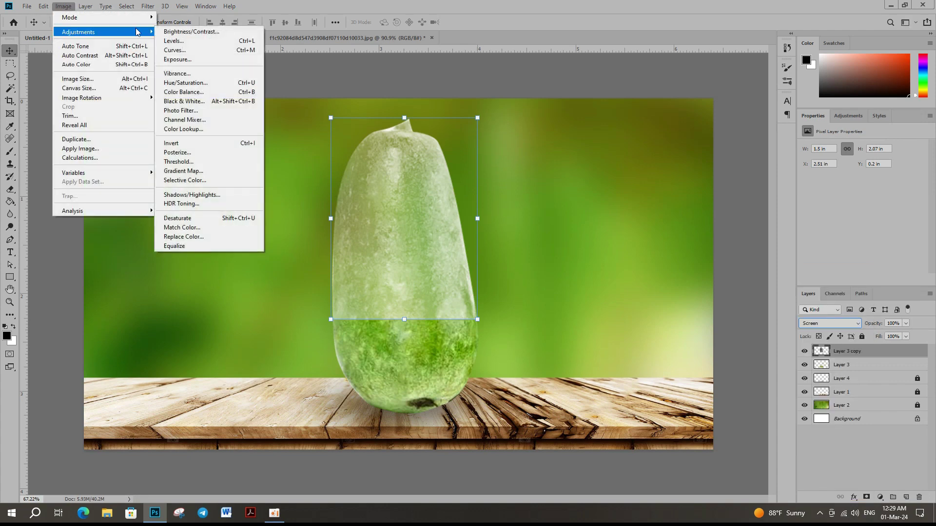
left_click(179, 44)
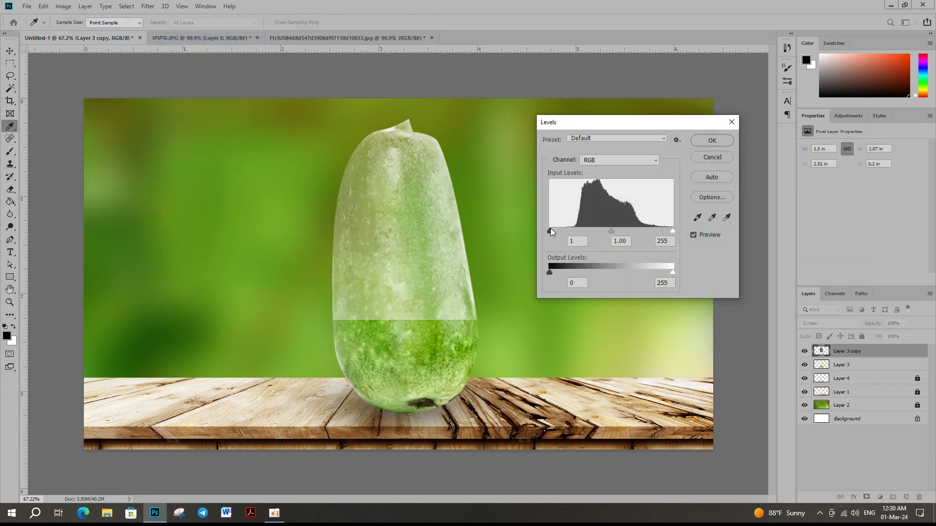
left_click_drag(551, 229, 670, 230)
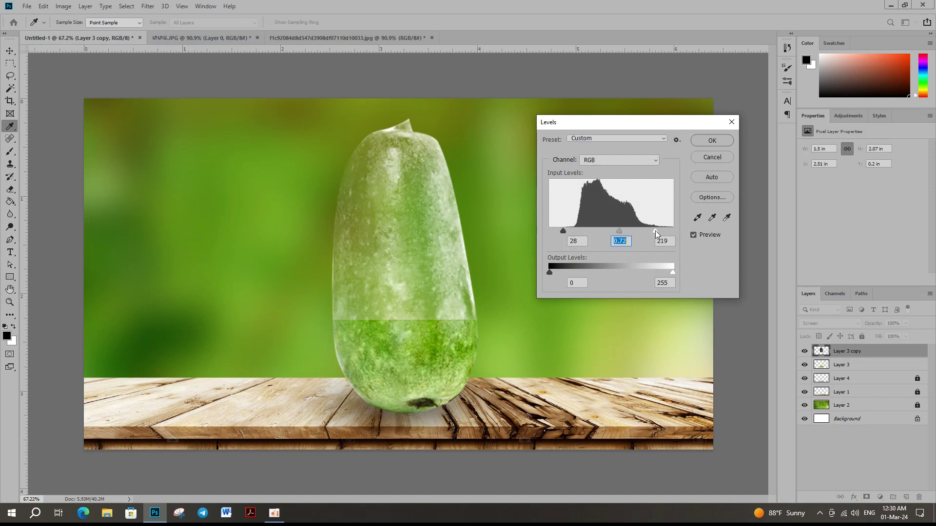
left_click(713, 141)
Step: Lower the grey top half's opacity to 78% and fill to 91%
left_click(905, 324)
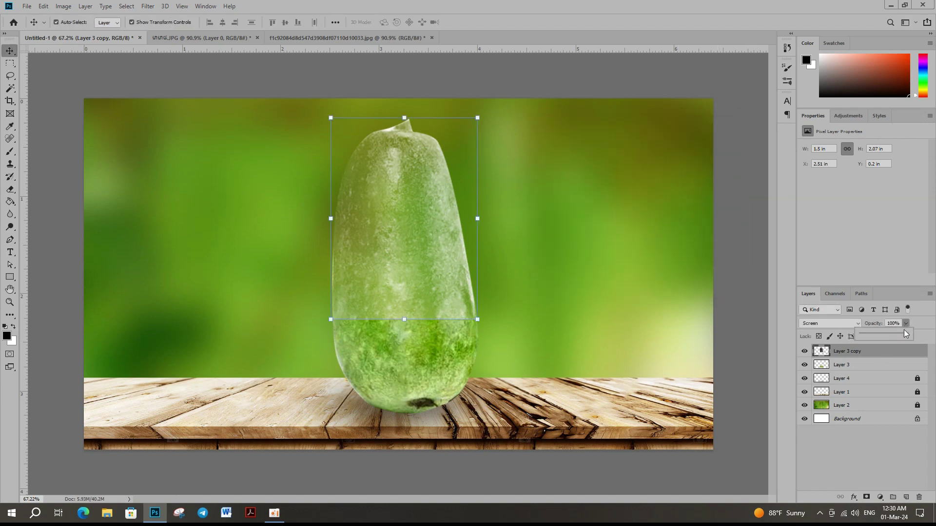
left_click_drag(900, 334, 905, 332)
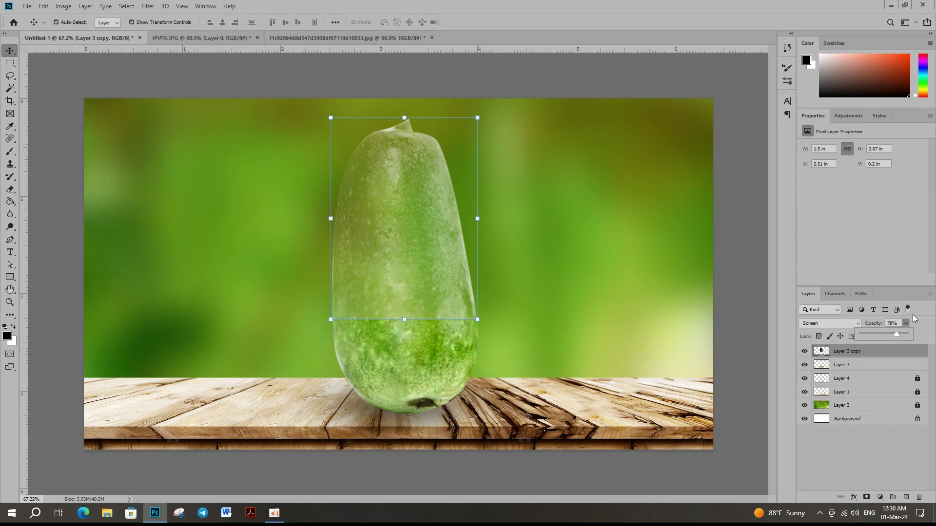
left_click(906, 336)
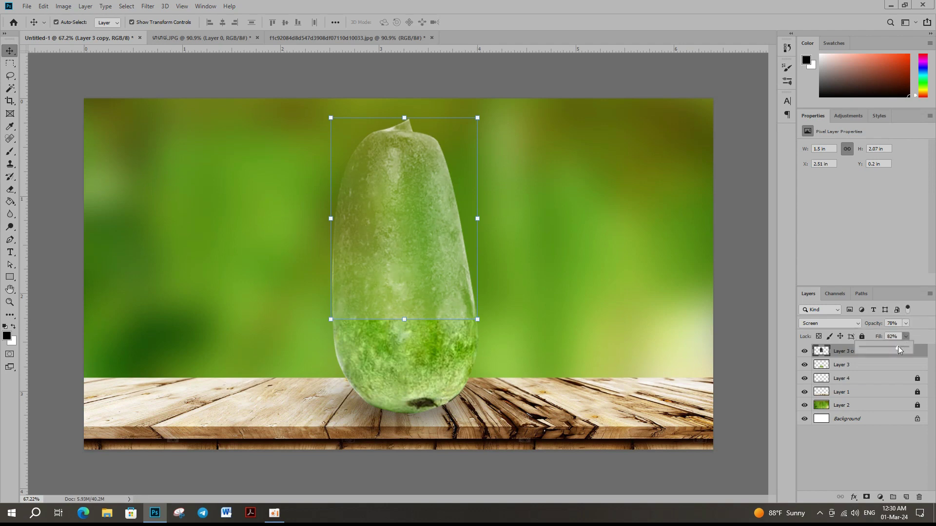
left_click_drag(897, 346, 903, 348)
left_click(852, 223)
scroll(547, 286, "down", 3)
Step: In the melon image, make a circular elliptical selection on the front slice
left_click(547, 286)
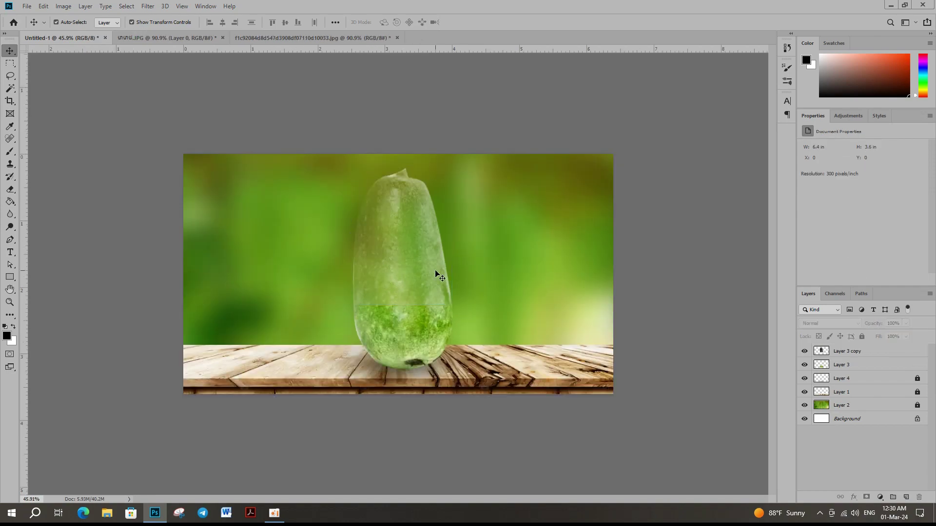
scroll(434, 271, "up", 5)
scroll(435, 273, "down", 3)
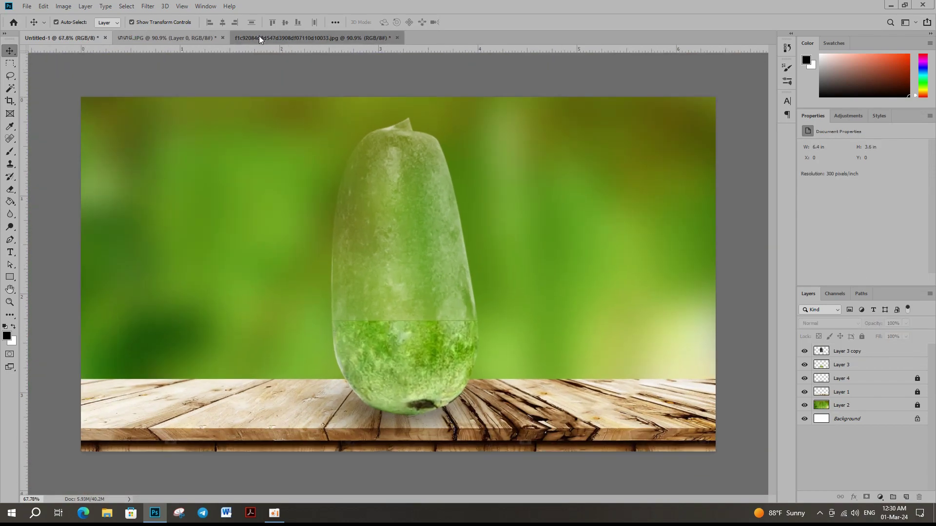
left_click(259, 37)
scroll(390, 297, "down", 1)
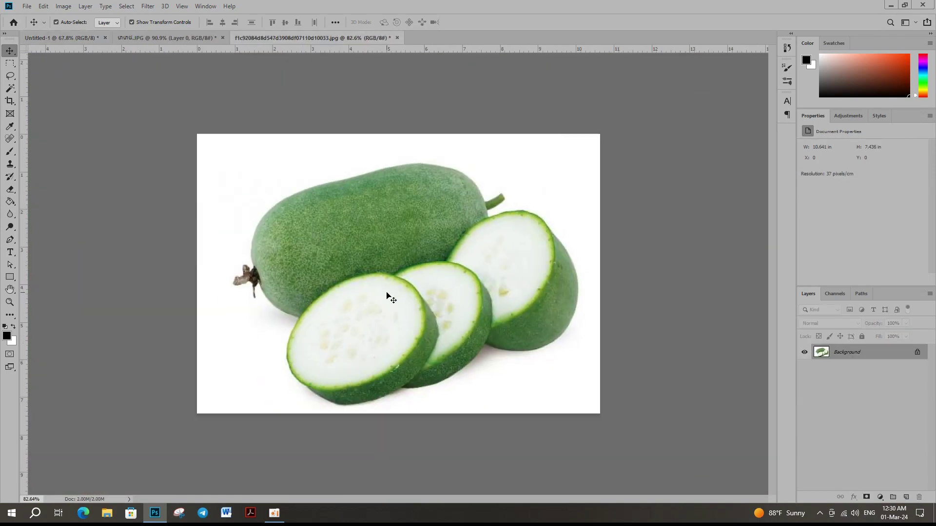
left_click(10, 63)
left_click(62, 72)
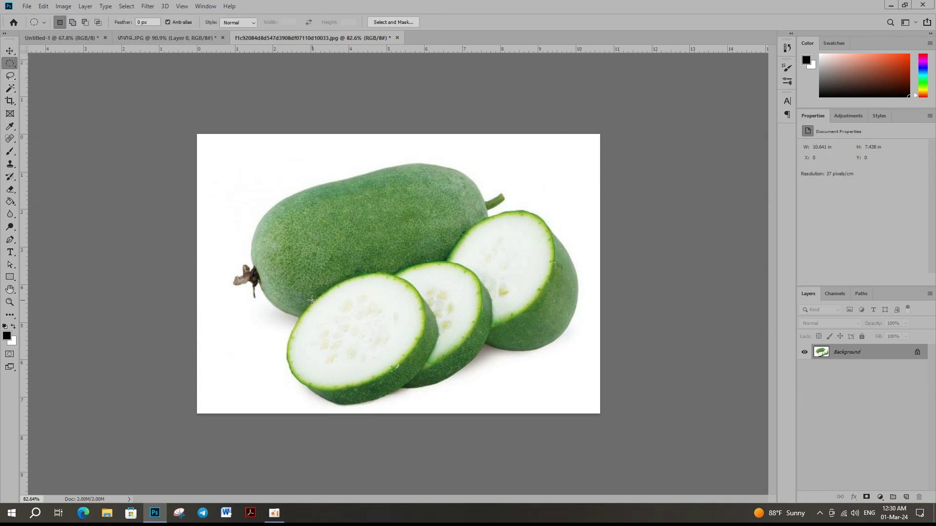
left_click_drag(315, 300, 408, 391)
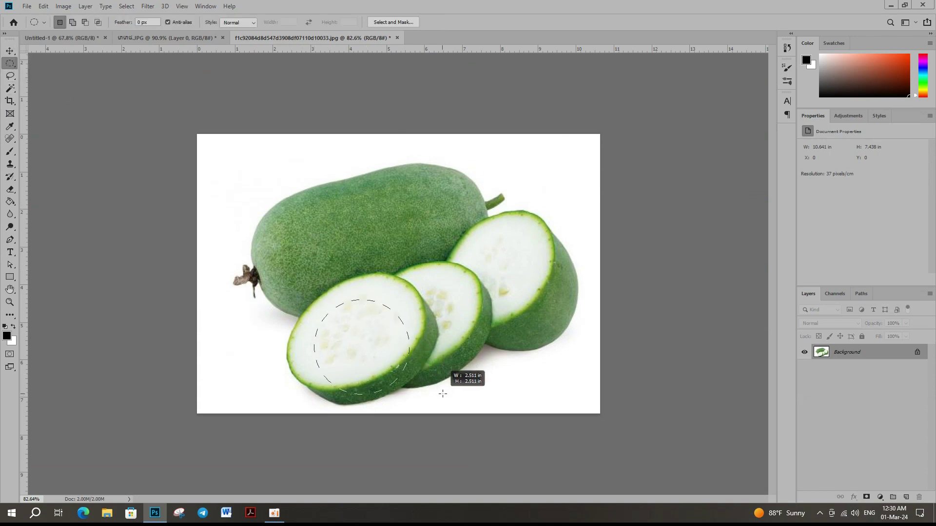
left_click_drag(359, 333, 145, 35)
Step: Move the melon circle into the gourd composition as Layer 5, ready to transform
key("v")
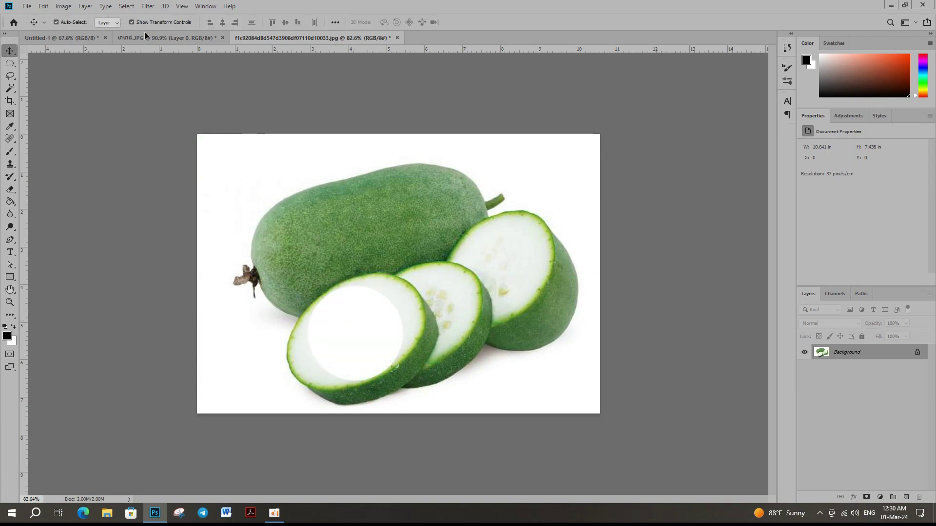
mouse_move(54, 36)
left_mouse_down()
mouse_move(266, 198)
mouse_move(406, 289)
left_mouse_up()
key("ctrl+t")
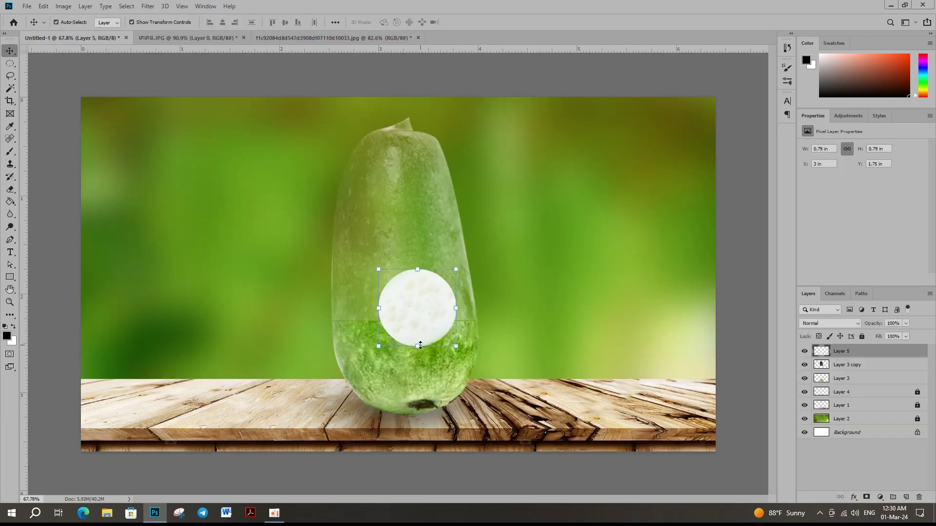
Step: Enlarge the melon circle, squash it into a thin ellipse, tilt it and adjust its width
left_click_drag(429, 403, 418, 366)
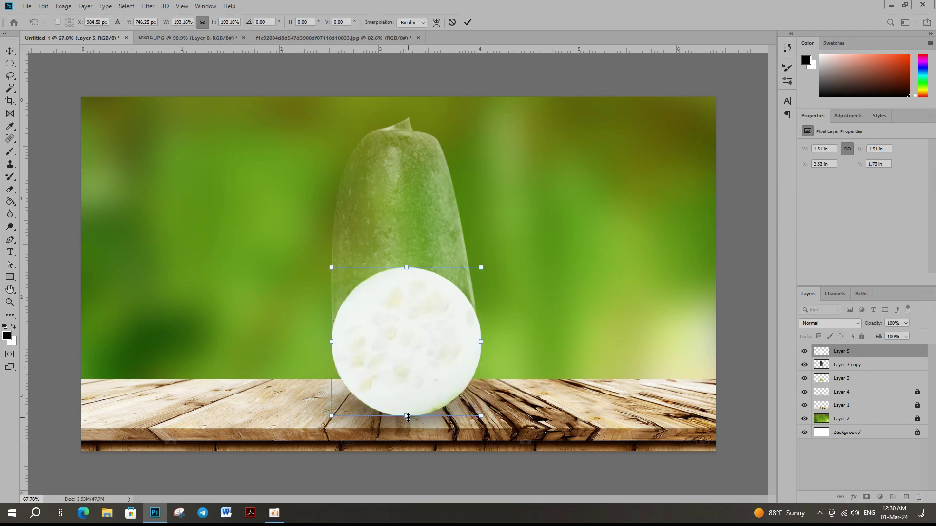
left_click_drag(408, 417, 398, 341)
scroll(399, 353, "up", 2)
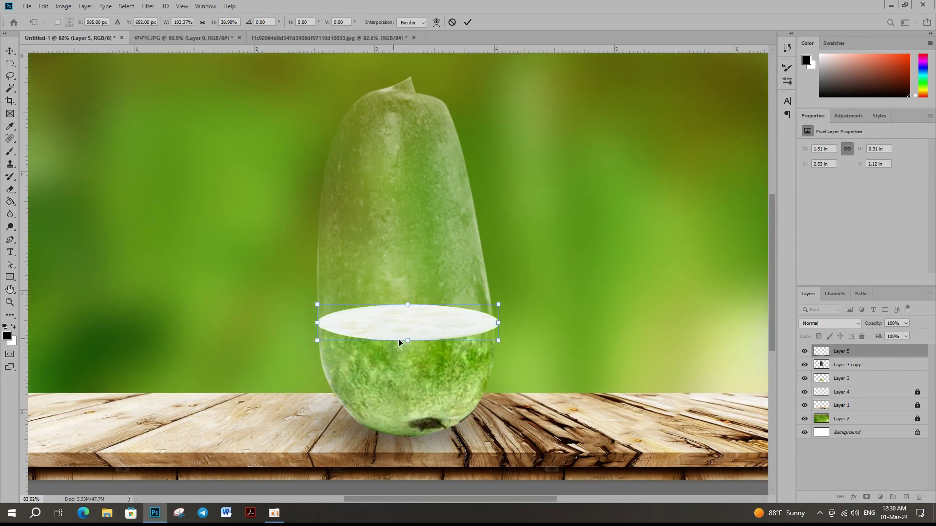
scroll(498, 337, "up", 2)
left_click_drag(508, 284, 507, 281)
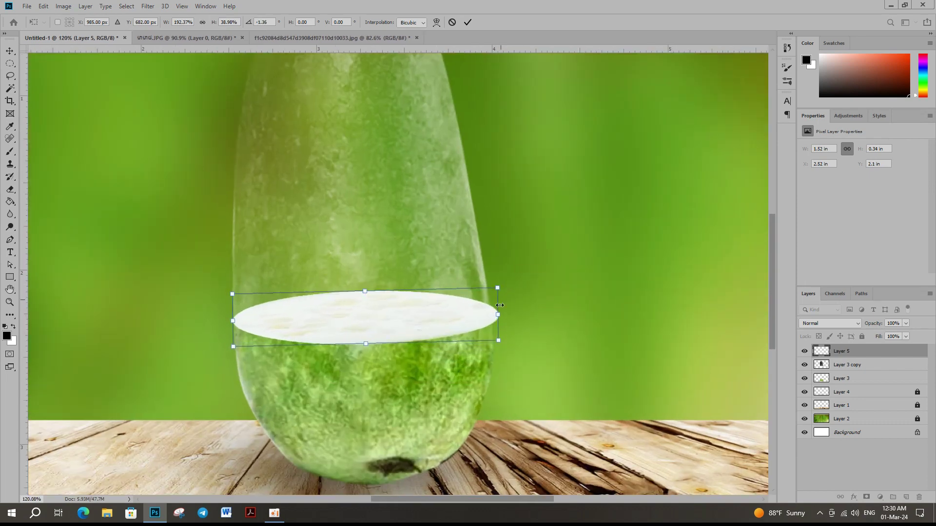
left_click_drag(497, 316, 484, 312)
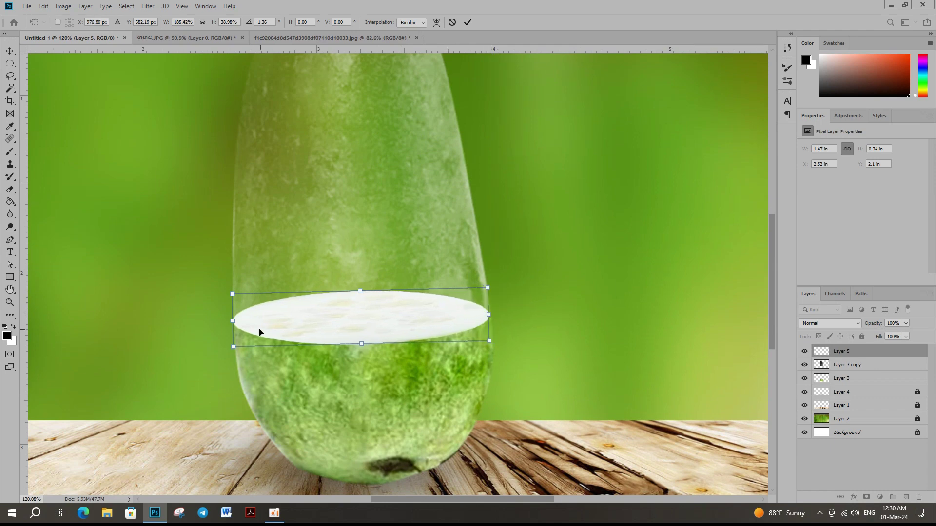
left_click_drag(227, 321, 226, 321)
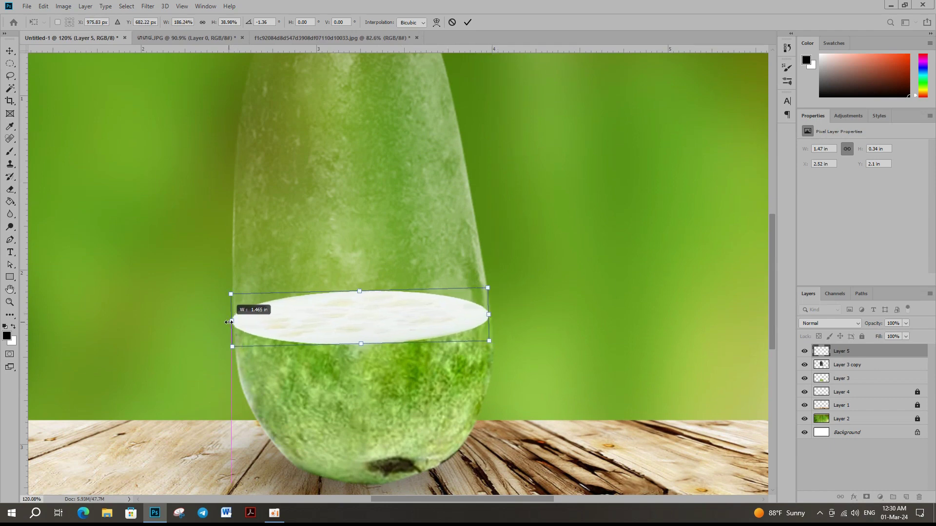
Step: Nudge the ellipse up onto the cut line, flatten it further and apply the transform
key("Up")
key("Up")
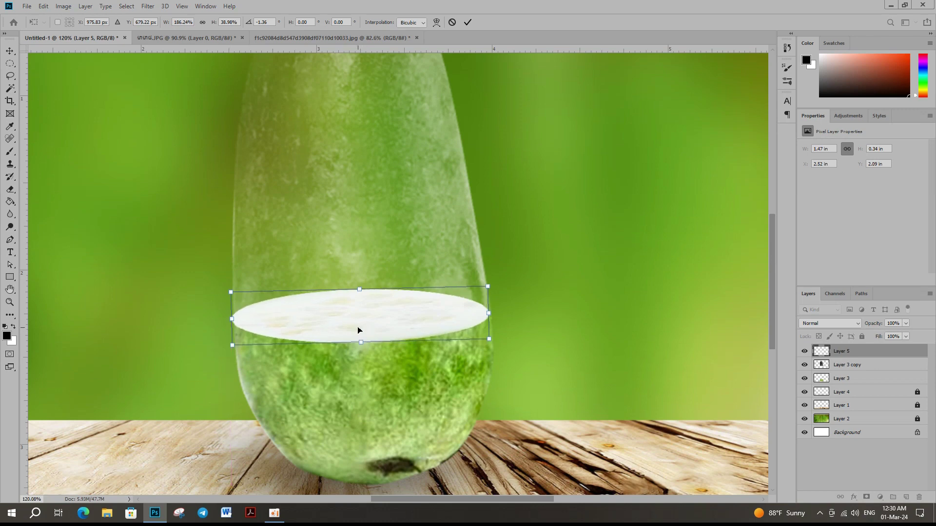
key("Up")
key("Up")
key("Up")
key("ctrl+0")
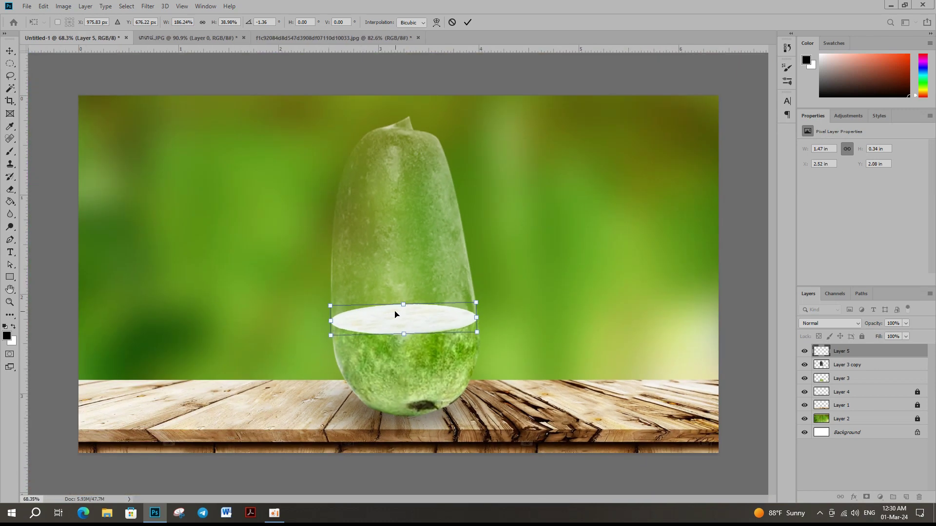
left_click_drag(403, 337, 405, 332)
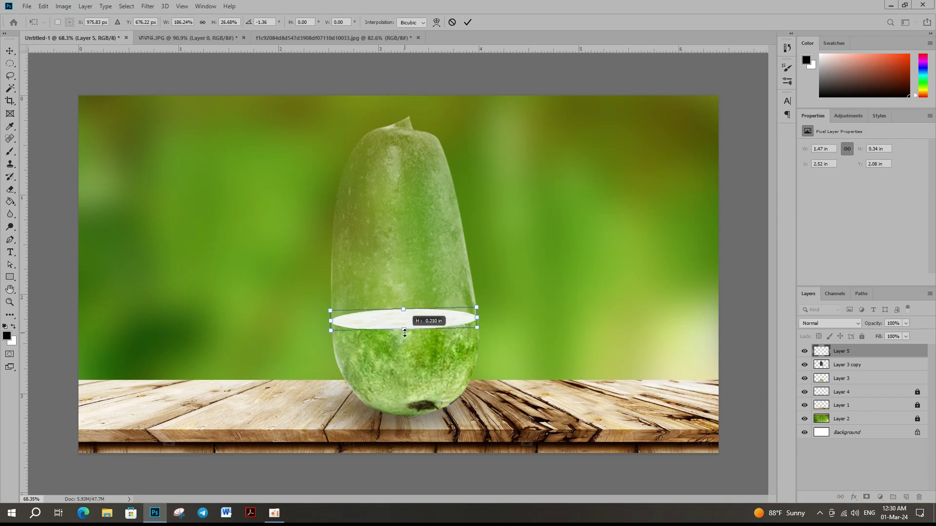
key("Return")
scroll(420, 324, "up", 1)
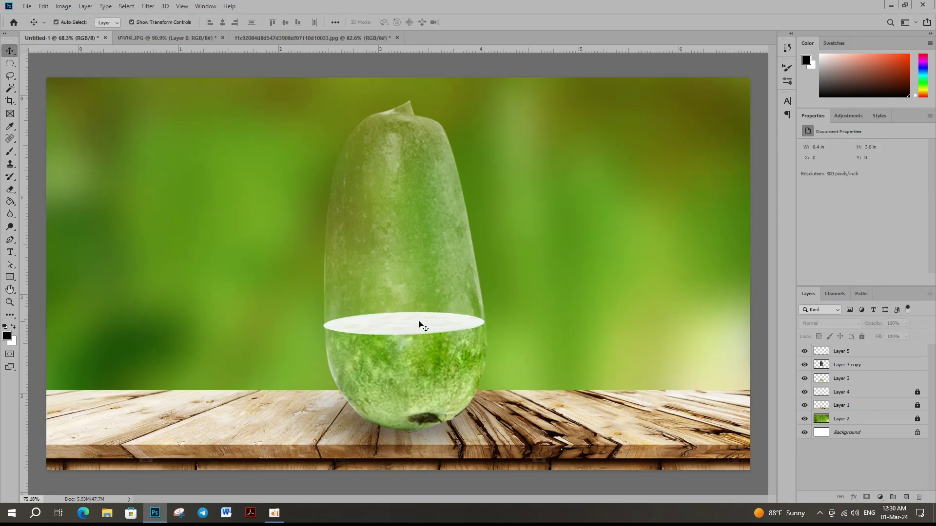
scroll(419, 324, "up", 1)
Step: Deselect the ellipse layer and scroll around to inspect the finished cap
left_click(536, 337)
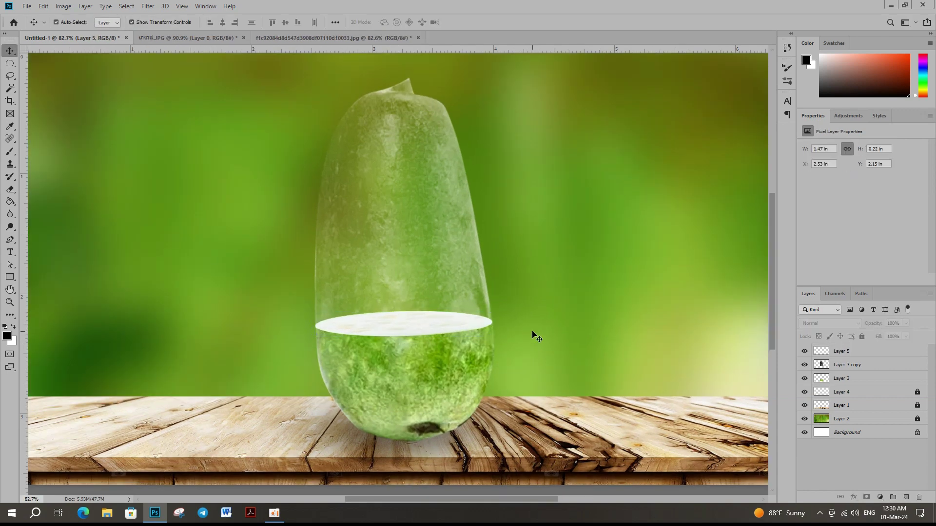
scroll(443, 325, "down", 2)
scroll(443, 326, "up", 1)
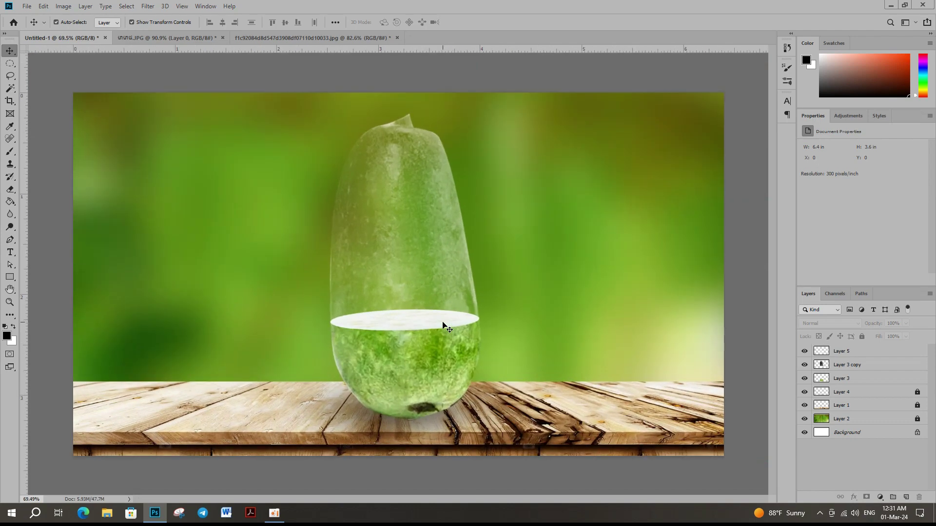
scroll(445, 325, "up", 1)
scroll(443, 327, "down", 1)
scroll(429, 322, "down", 2)
scroll(414, 318, "up", 1)
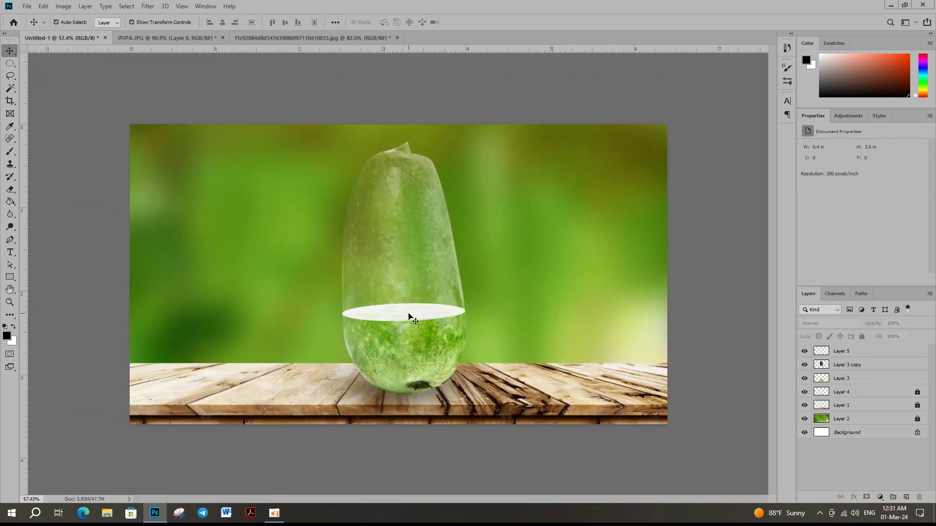
scroll(408, 316, "up", 1)
scroll(409, 316, "down", 1)
scroll(408, 316, "up", 1)
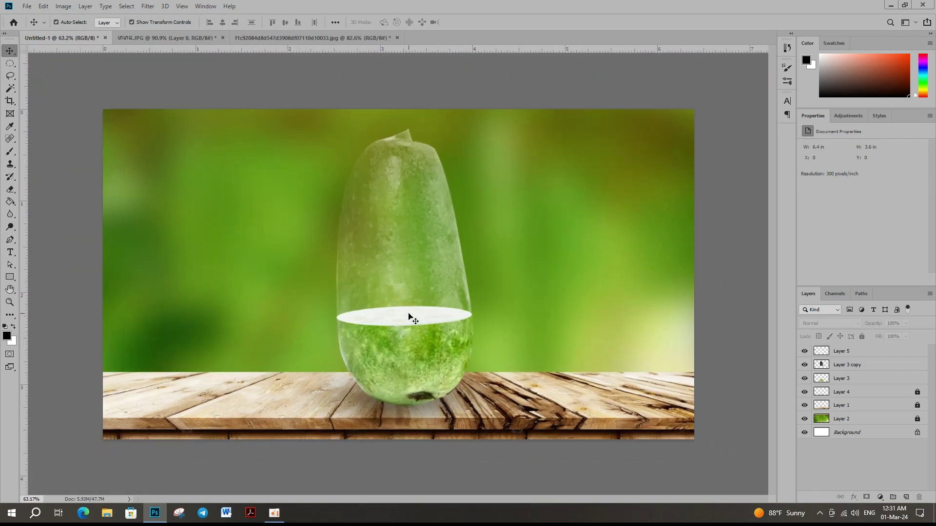
scroll(409, 316, "down", 1)
scroll(408, 317, "up", 2)
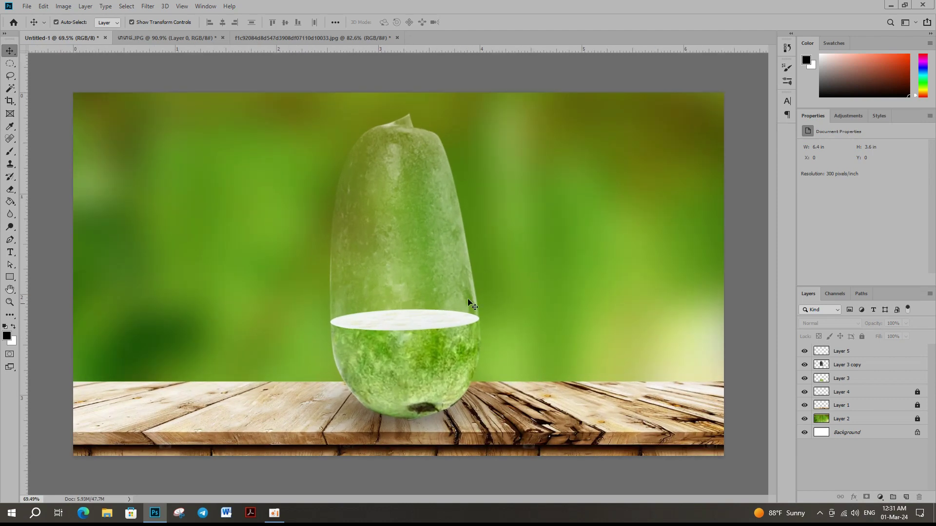
Step: Select Layer 4 and add a new empty layer directly above it
left_click(866, 377)
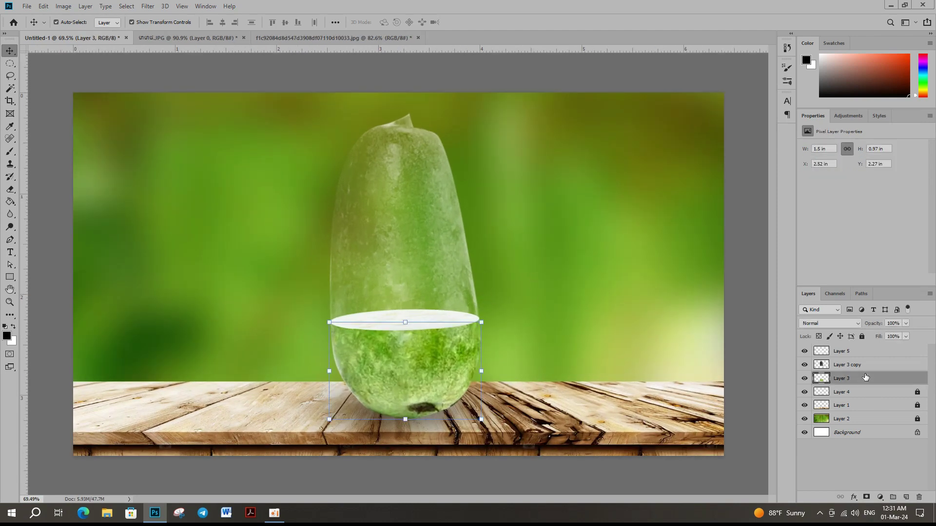
left_click(867, 393)
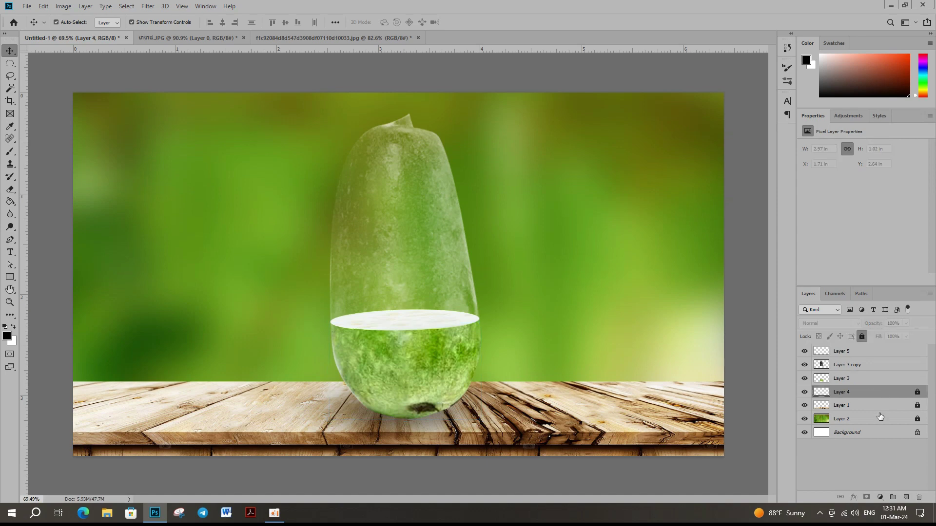
left_click(906, 497)
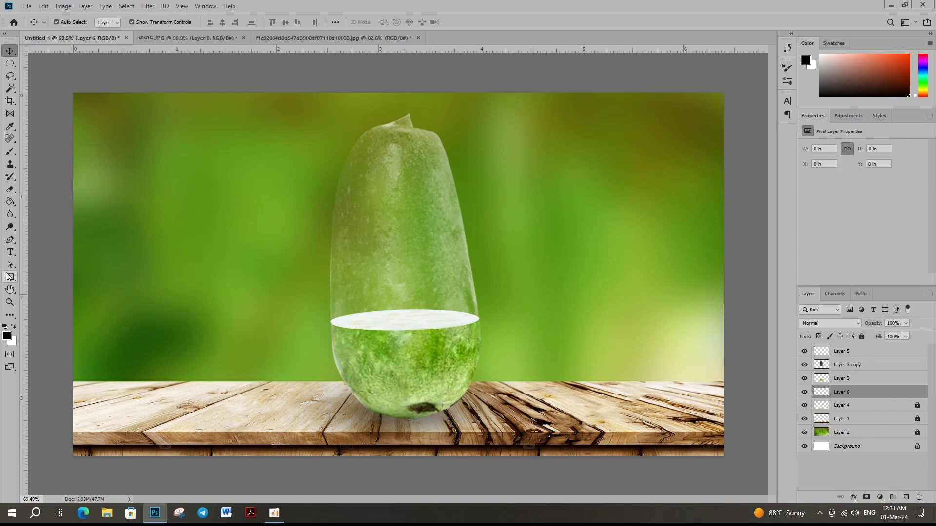
Step: Choose the Brush tool and open the foreground colour picker, then cancel it without changing the colour
left_click(10, 153)
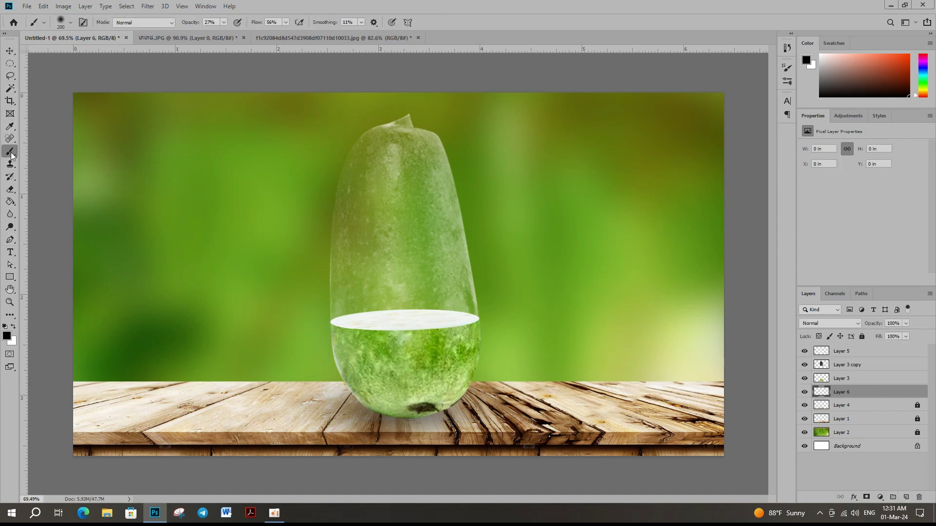
left_click(7, 335)
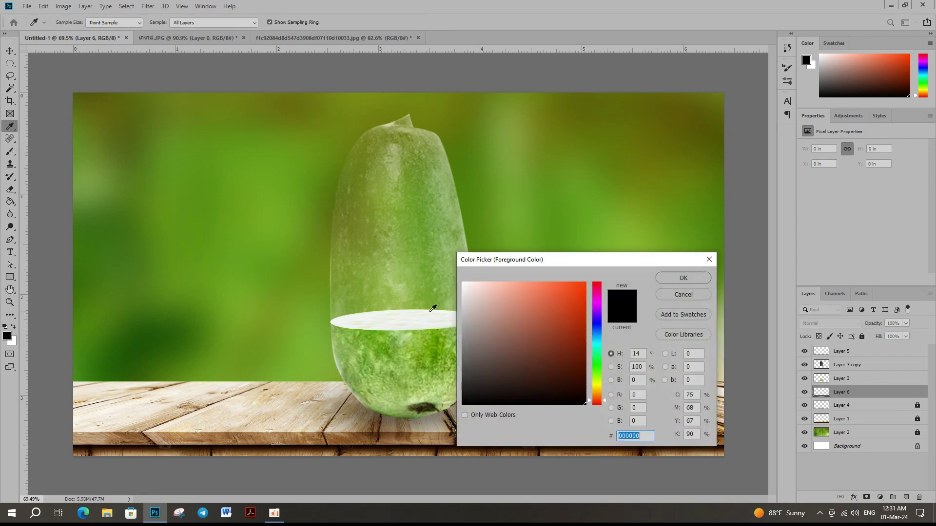
type("ffffff")
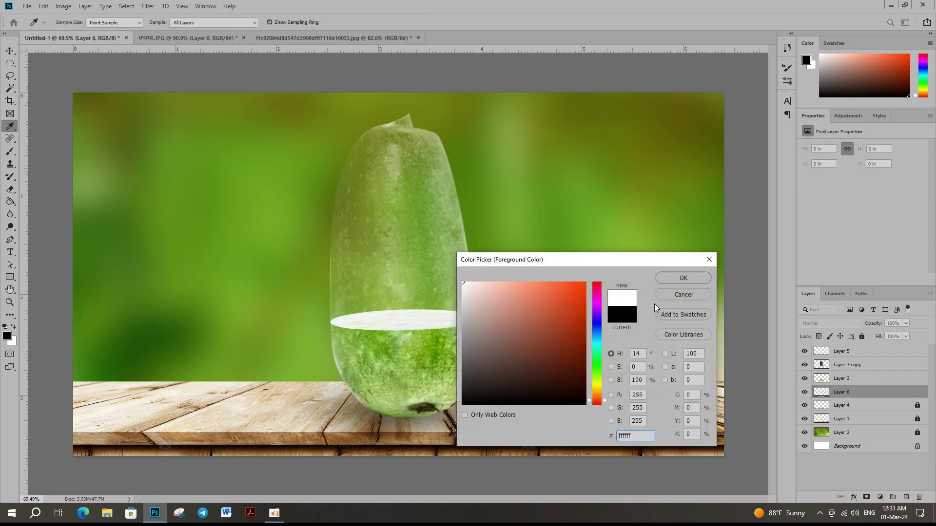
left_click(688, 293)
key("b")
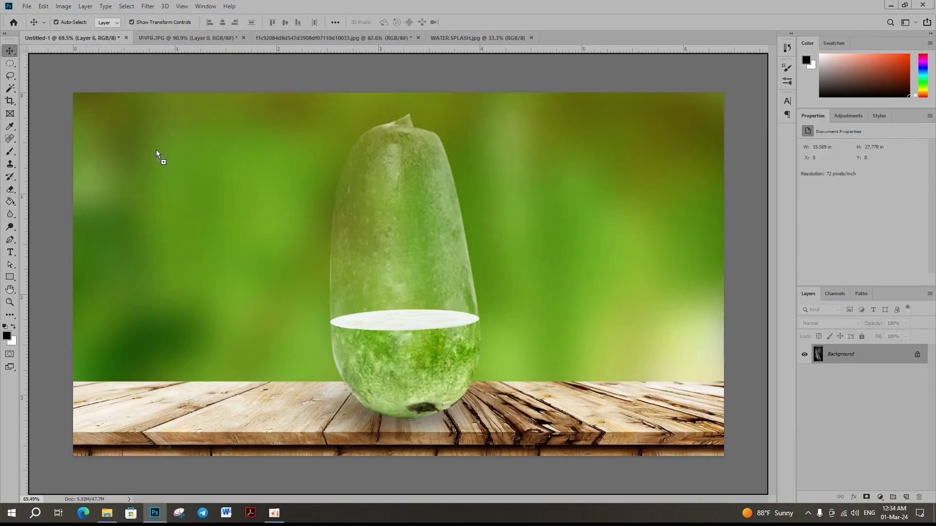
Step: Bring the water-splash photo into the composition and shrink it to about 1.46 × 2.6 in, left of the gourd
left_click_drag(46, 44, 251, 248)
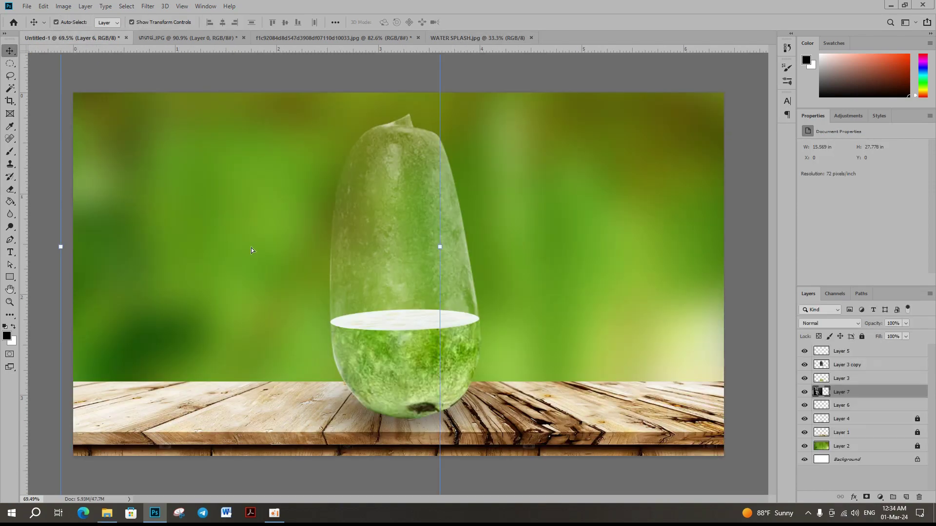
scroll(257, 226, "down", 2)
scroll(248, 130, "down", 2)
key("ctrl+t")
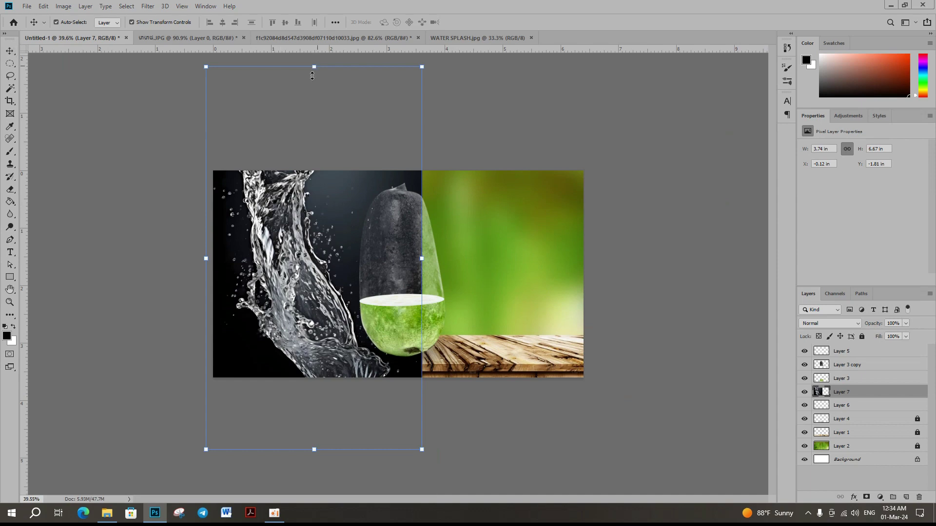
left_click_drag(314, 66, 286, 298)
scroll(397, 273, "up", 2)
left_click_drag(298, 354, 322, 197)
scroll(459, 256, "up", 1)
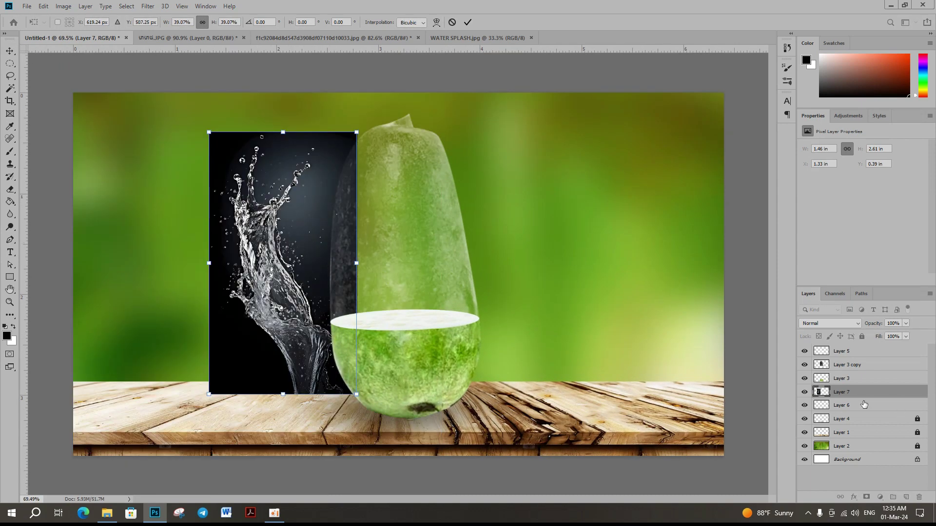
Step: Move the splash's Layer 7 to the top of the layer stack
left_click_drag(857, 378, 853, 353)
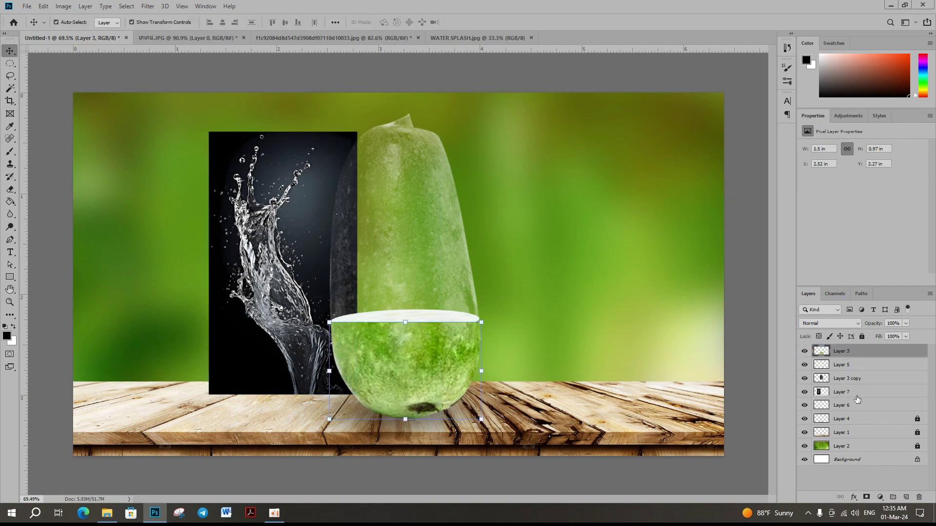
left_click(300, 213)
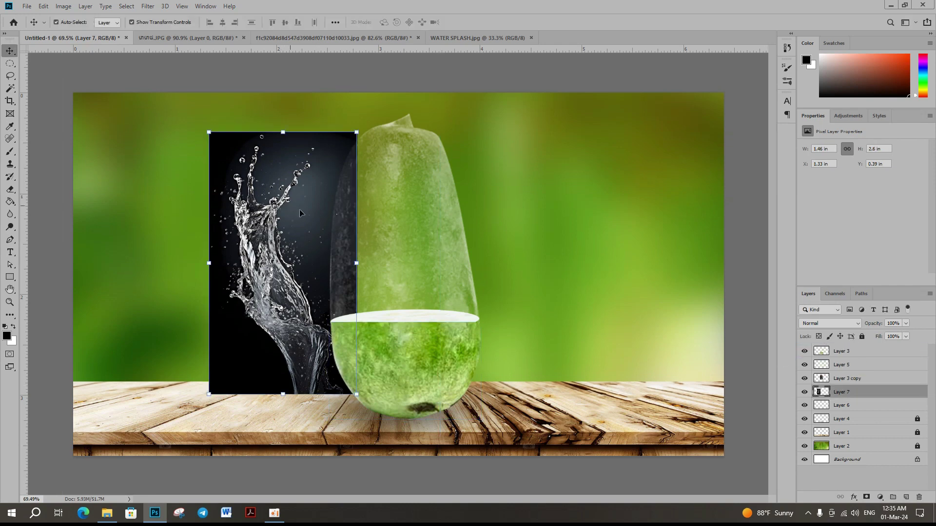
left_click_drag(836, 396, 838, 348)
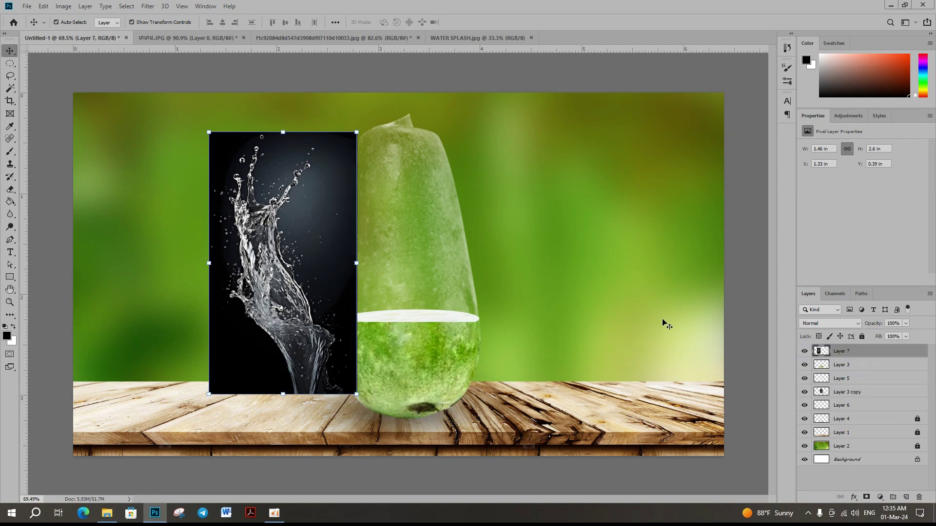
scroll(341, 256, "up", 1)
Step: Set the splash layer to Screen blending, tilt it about 20° and enlarge it to about 106% beside the gourd
left_click(853, 324)
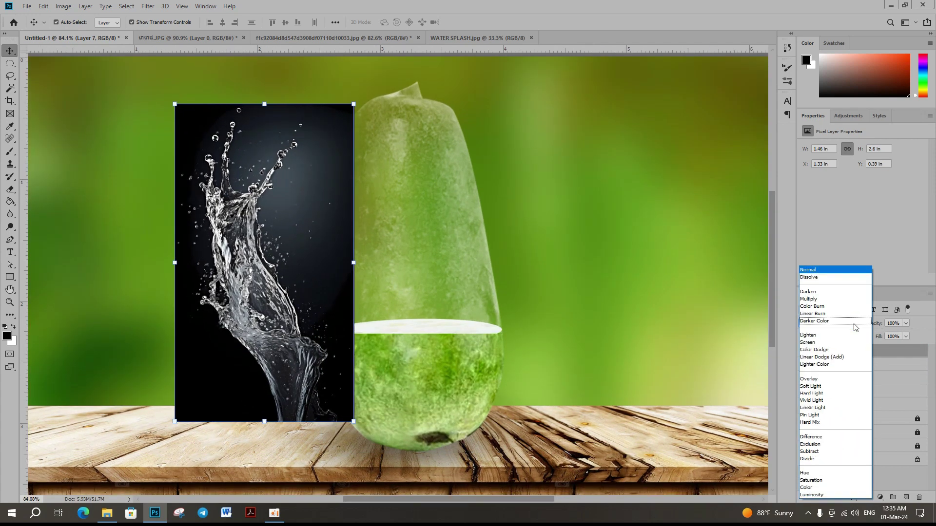
left_click(829, 343)
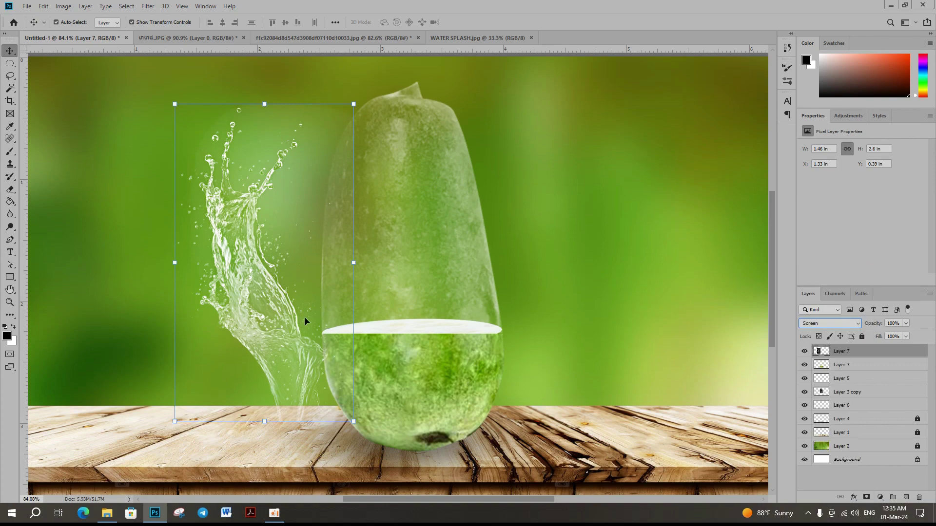
key("ctrl+0")
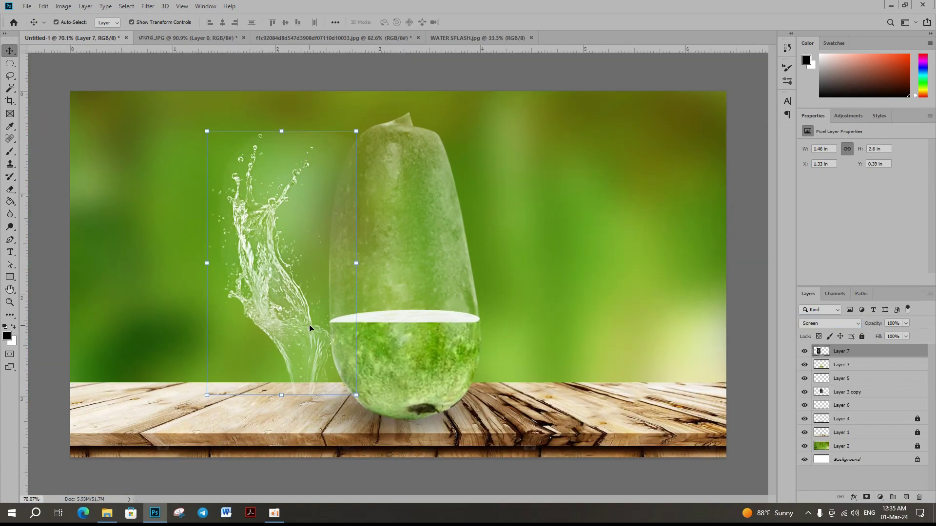
left_click_drag(309, 325, 355, 357)
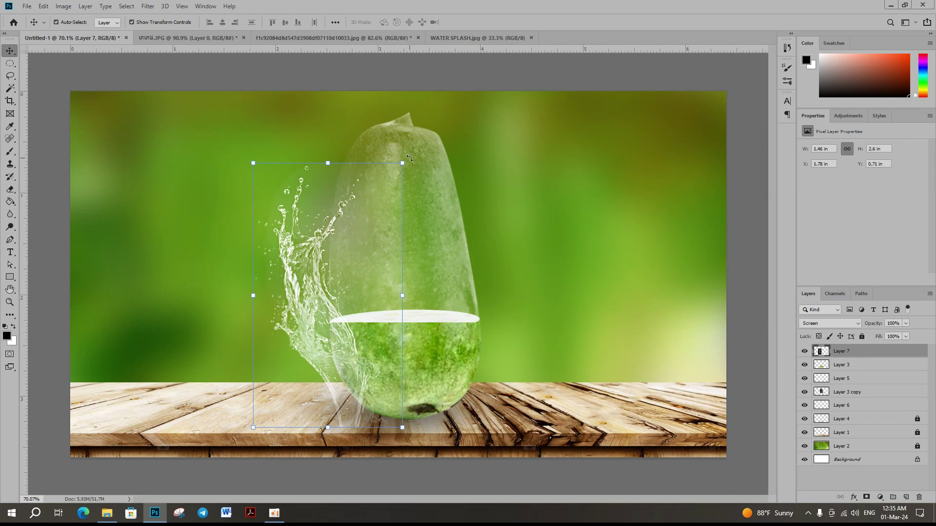
left_click_drag(410, 158, 358, 139)
left_click_drag(360, 380, 351, 371)
left_click_drag(211, 194, 207, 176)
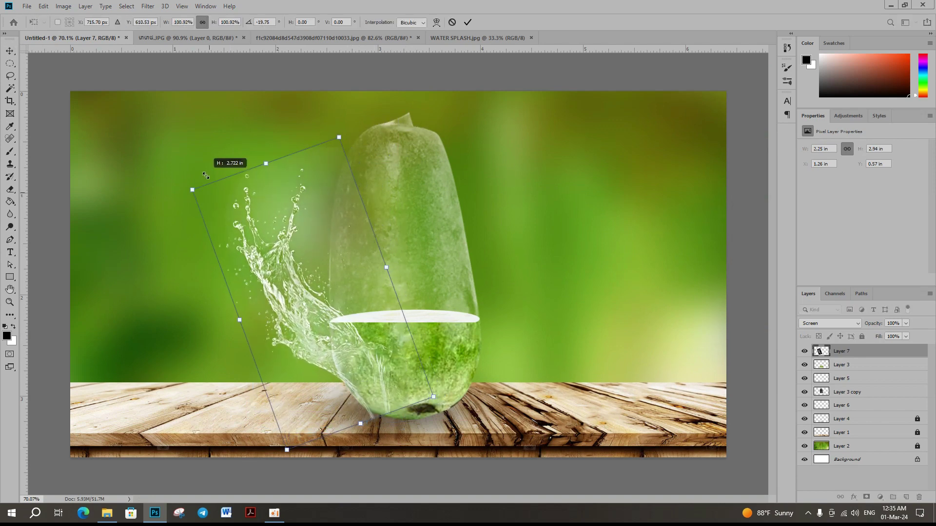
Step: Warp the splash so its lower part bends toward the gourd's base and its top stretches higher
right_click(292, 227)
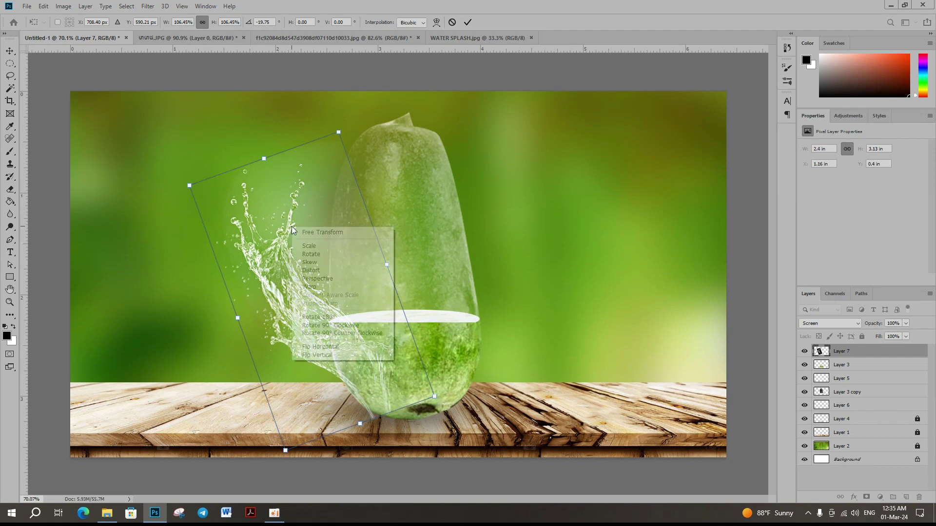
left_click(326, 286)
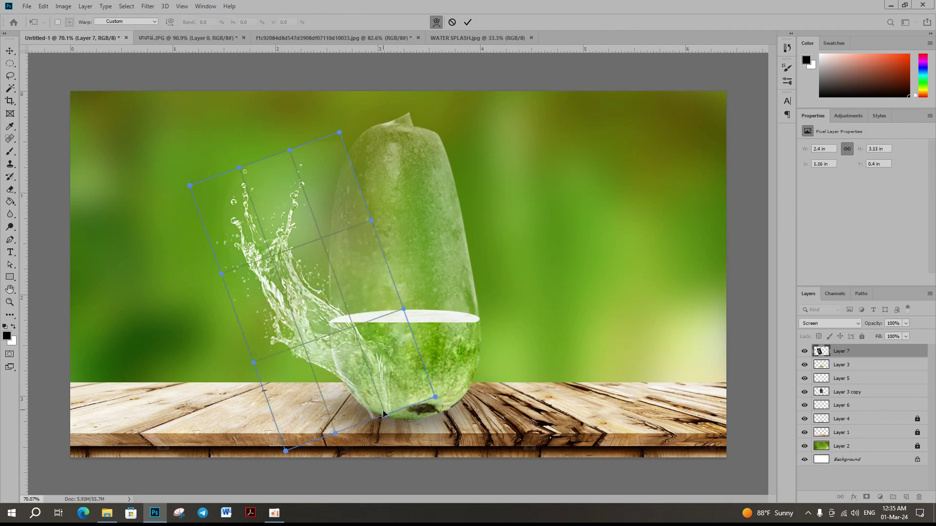
left_click_drag(405, 418, 415, 414)
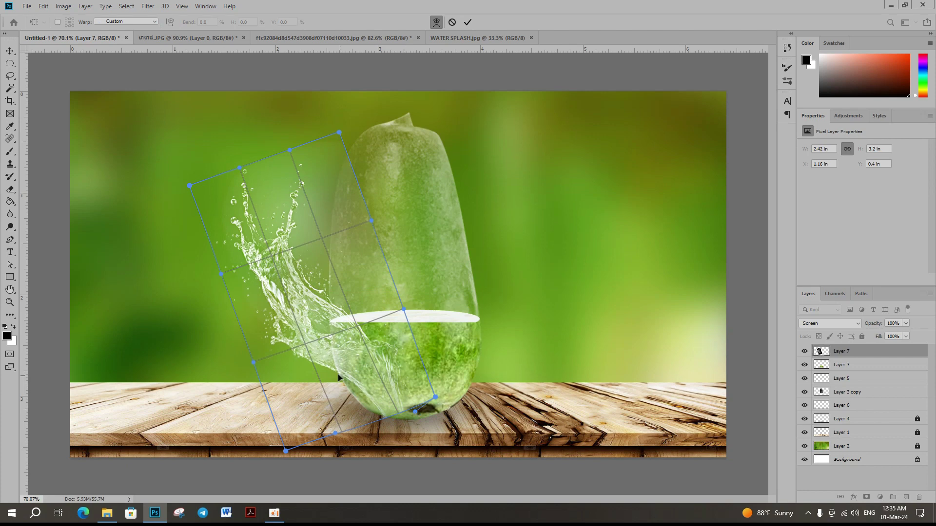
left_click_drag(338, 373, 303, 362)
mouse_move(298, 179)
left_mouse_down()
mouse_move(291, 155)
mouse_move(244, 156)
left_mouse_up()
Step: Commit the warp and set up the Eraser with 75% opacity and a 100 brush size
key("Return")
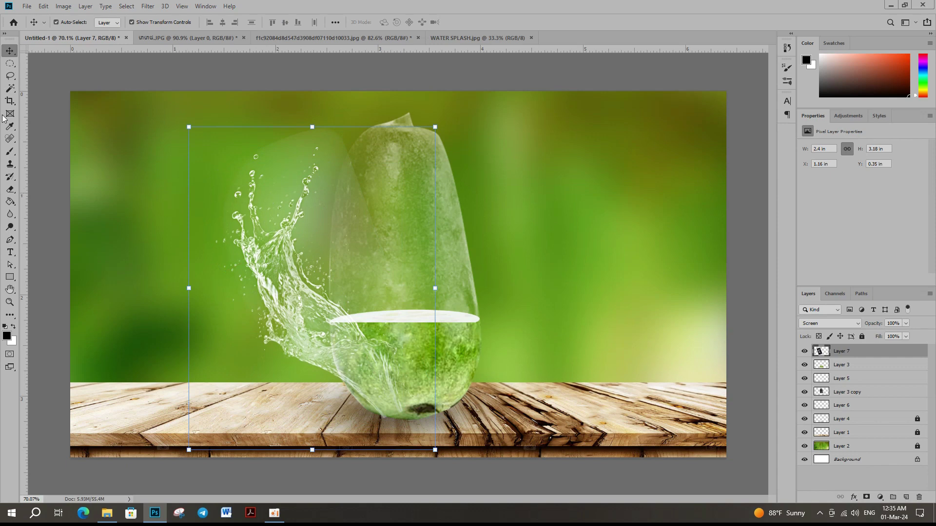
left_click(10, 189)
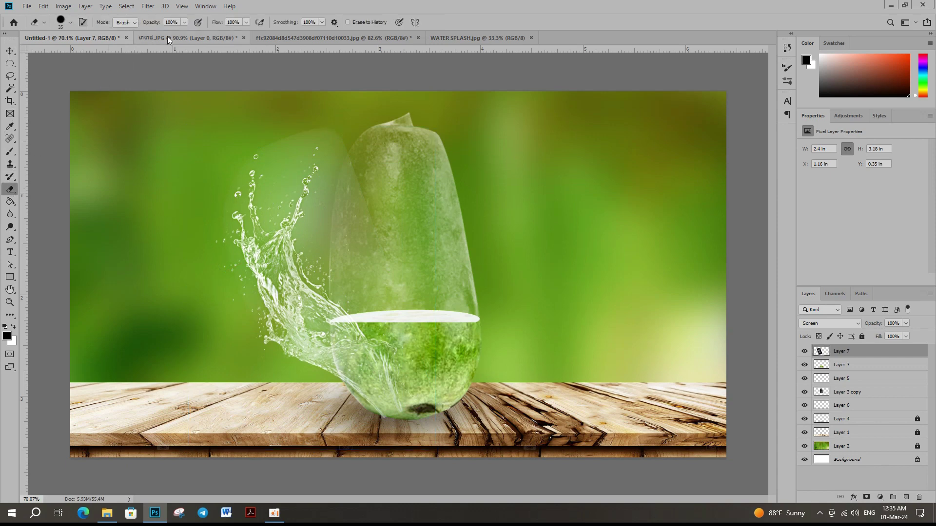
left_click(185, 22)
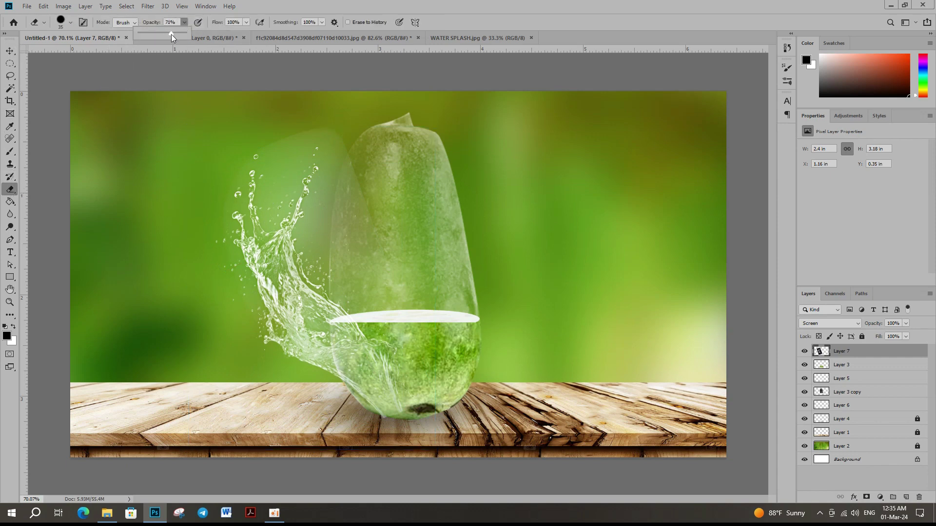
left_click(342, 129)
key("bracketright")
key("bracketright")
key("bracketright")
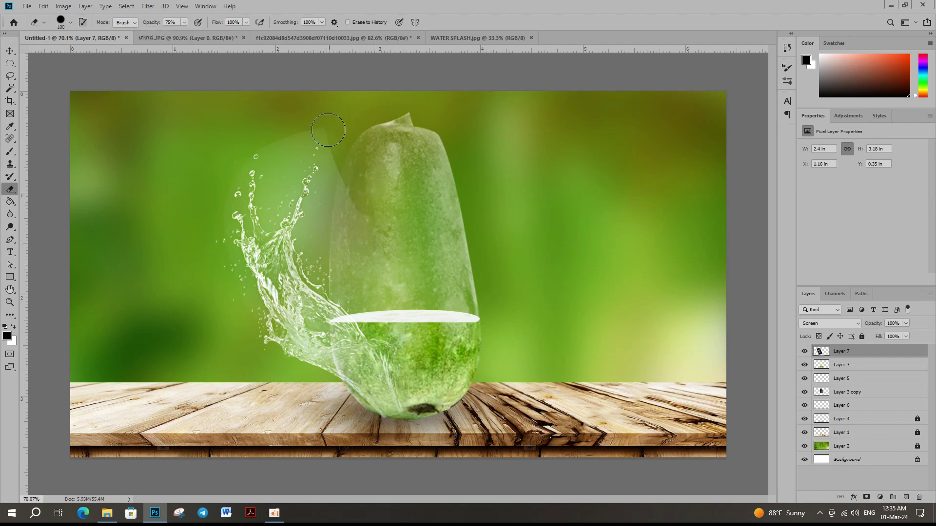
Step: Erase the pale haze beside and above the splash along the gourd's left side, reducing the brush to 80
left_click_drag(328, 129, 395, 276)
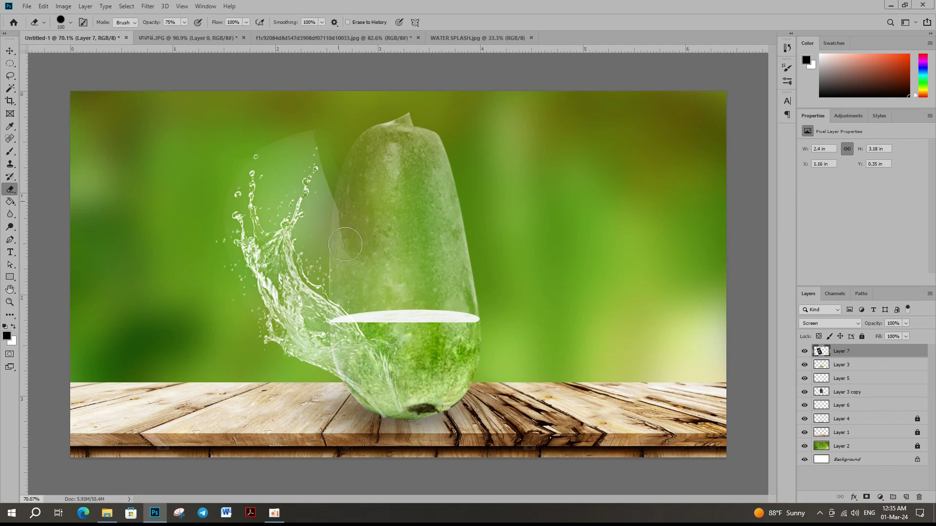
left_click_drag(346, 244, 393, 339)
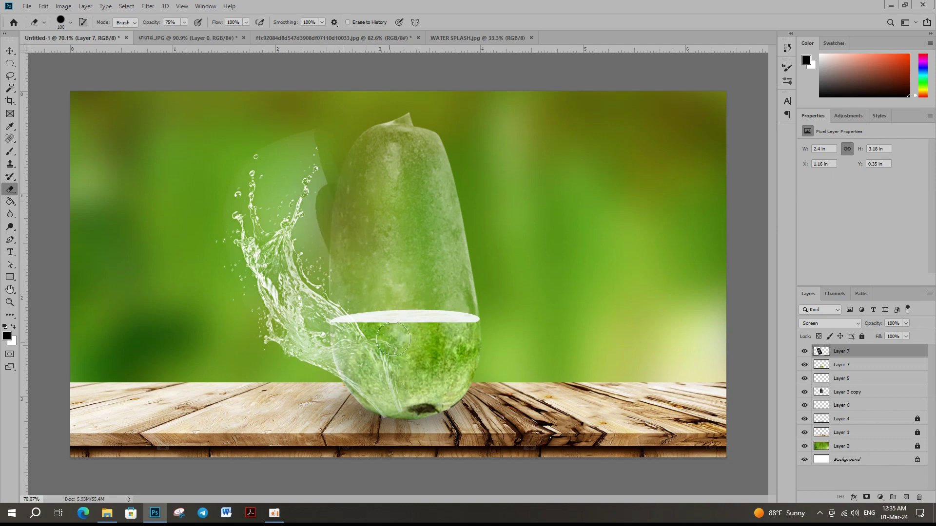
left_click_drag(324, 135, 268, 130)
mouse_move(336, 156)
left_mouse_down()
mouse_move(353, 268)
mouse_move(330, 246)
left_mouse_up()
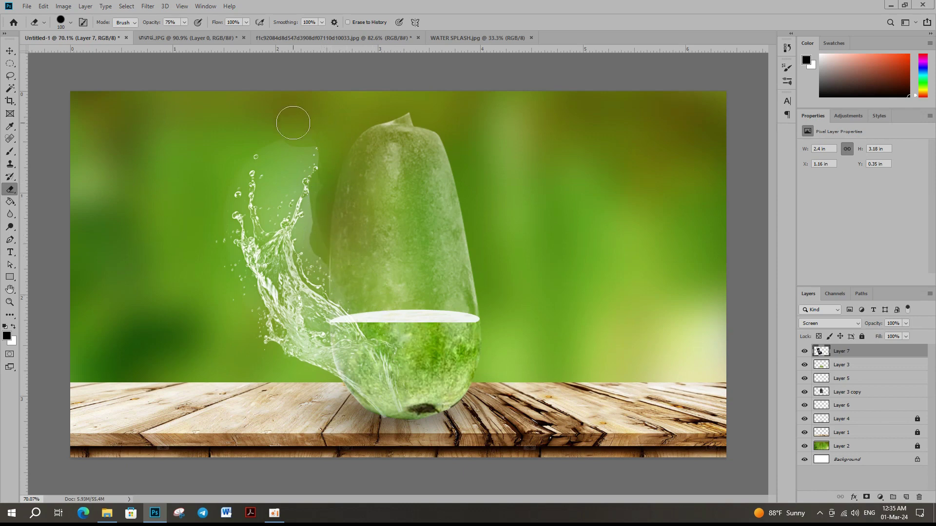
mouse_move(293, 123)
left_mouse_down()
mouse_move(273, 136)
mouse_move(298, 141)
left_mouse_up()
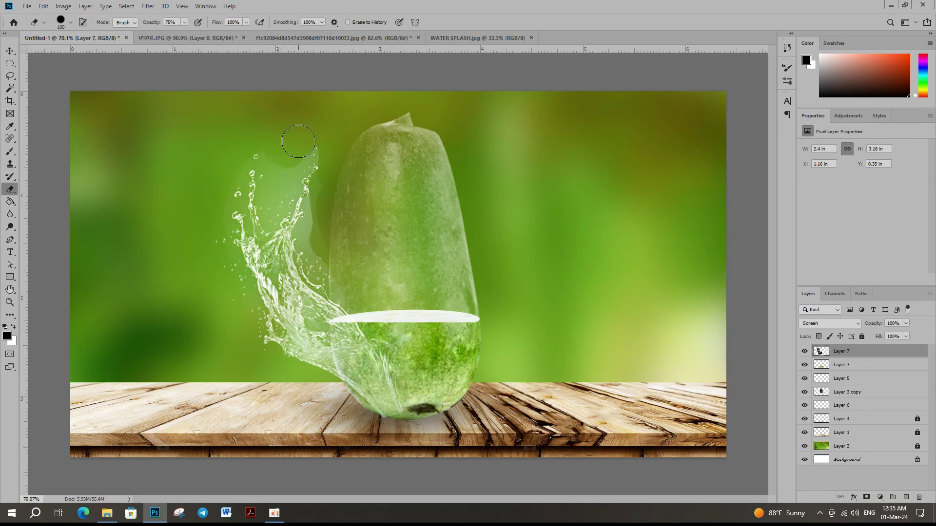
scroll(317, 130, "down", 2, "alt")
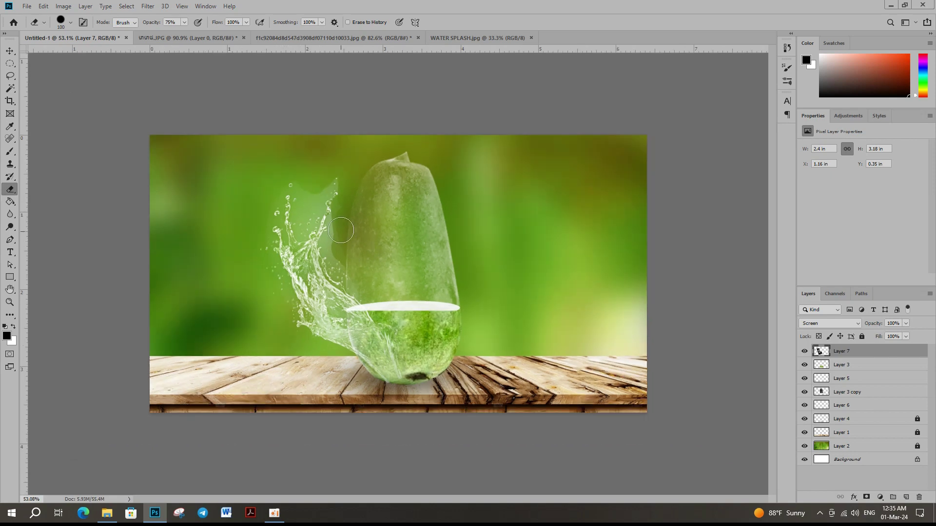
mouse_move(341, 230)
left_mouse_down()
mouse_move(342, 217)
mouse_move(416, 269)
left_mouse_up()
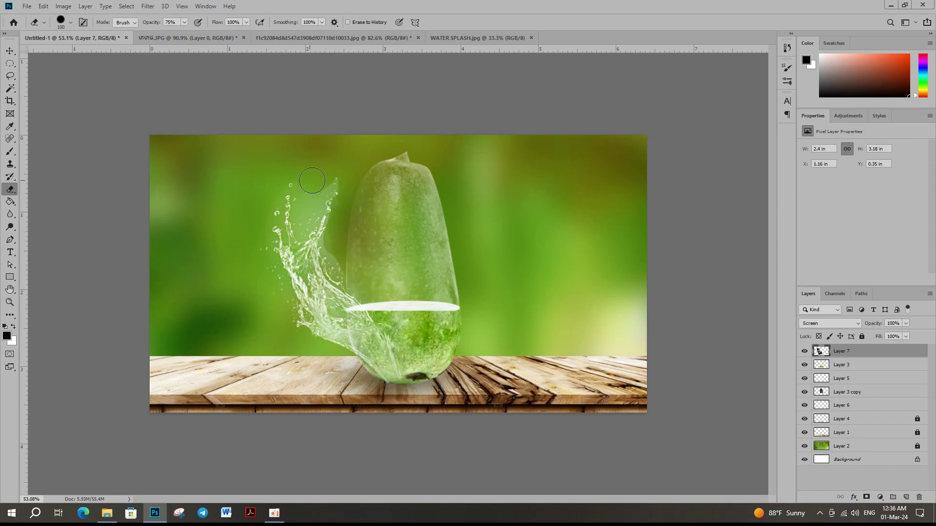
mouse_move(312, 180)
left_mouse_down()
mouse_move(333, 153)
mouse_move(311, 202)
left_mouse_up()
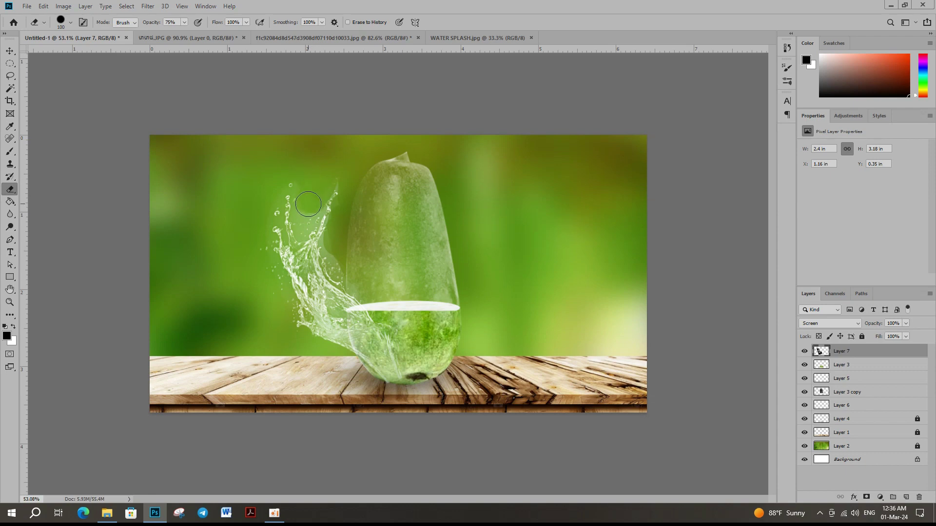
key("bracketleft")
key("bracketleft")
scroll(290, 295, "down", 2)
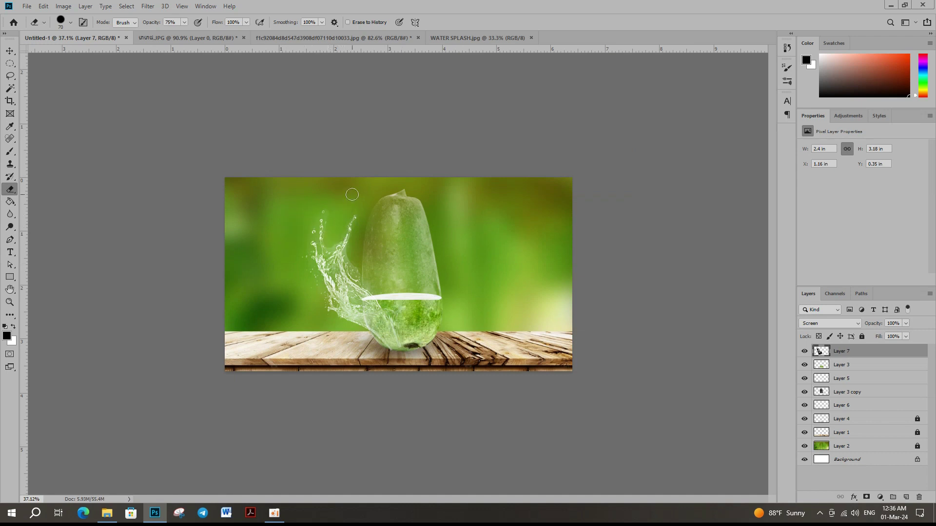
Step: Duplicate the Layer 7 splash, flip the copy horizontally and position it on the gourd's right side
left_click(9, 50)
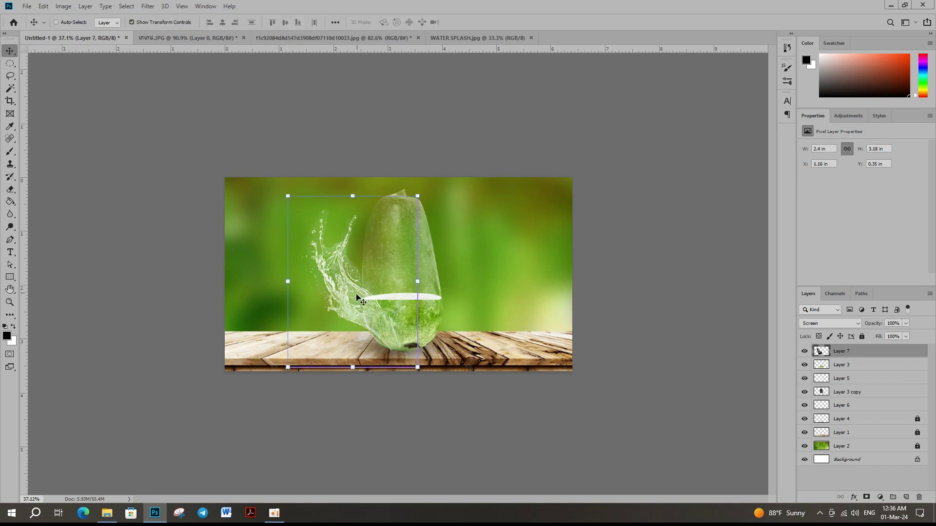
left_click_drag(359, 299, 406, 293)
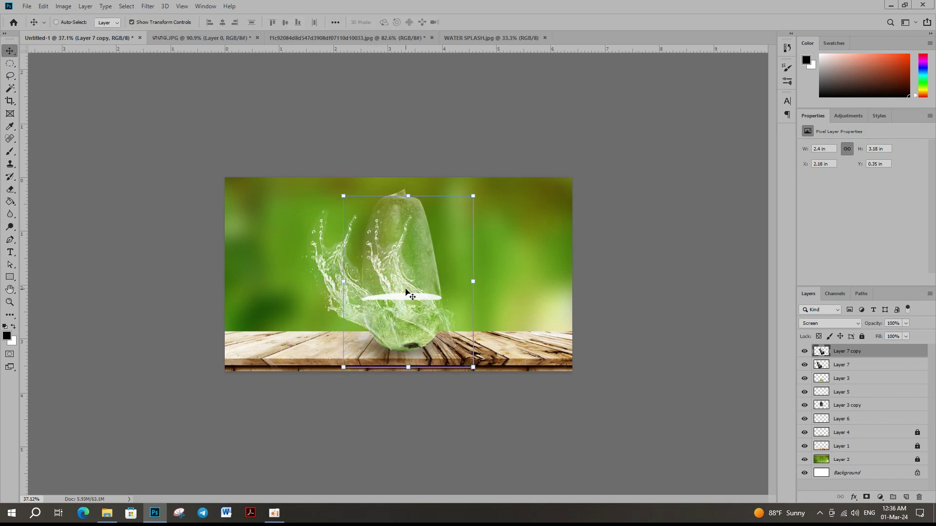
key("ctrl+t")
right_click(406, 291)
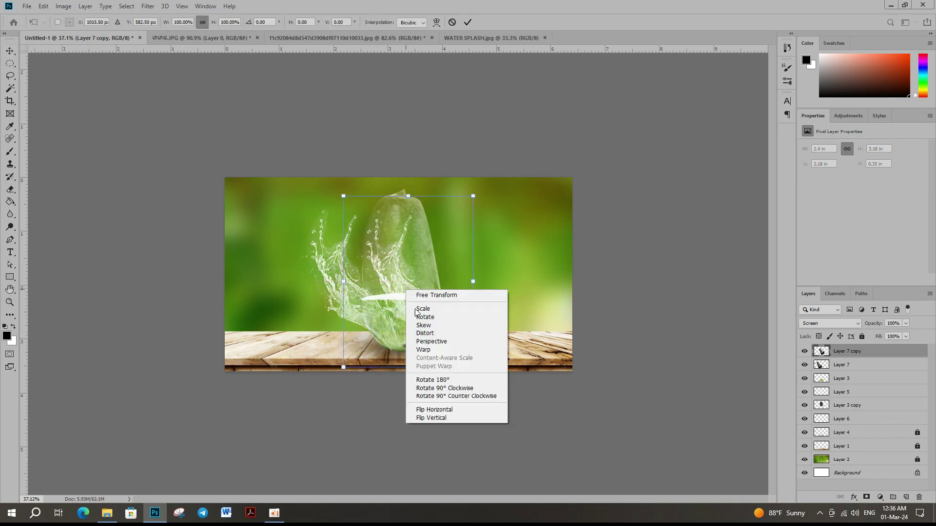
left_click(431, 411)
left_click_drag(387, 322, 427, 323)
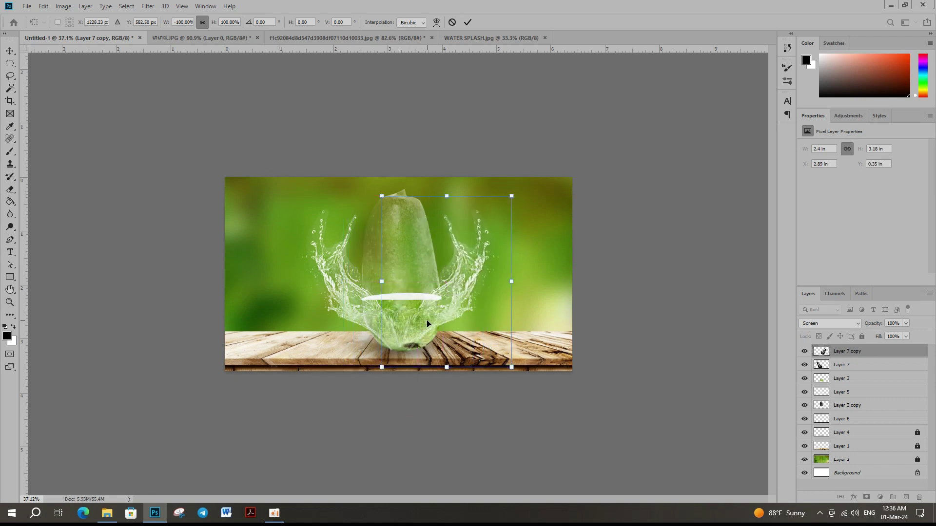
key("shift+Left")
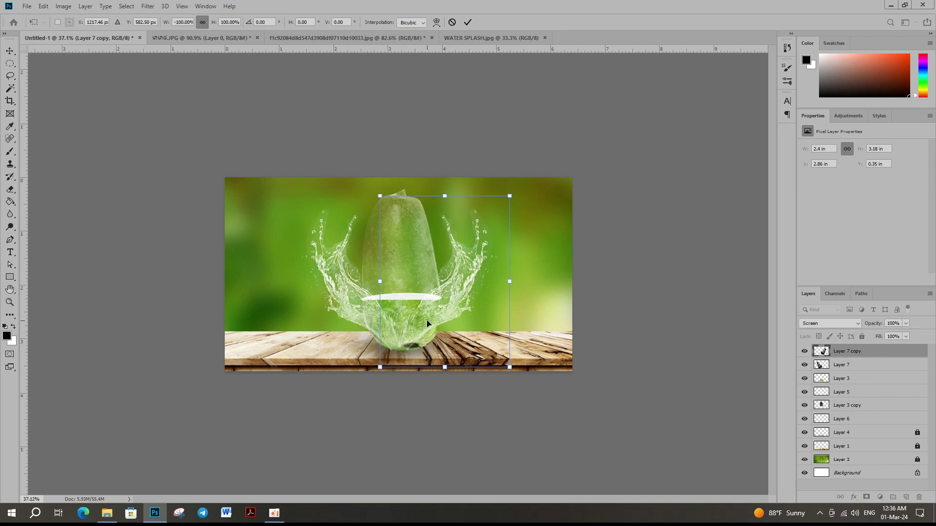
key("Return")
left_click(617, 252)
scroll(559, 260, "up", 3)
scroll(560, 260, "up", 3)
Step: In the Layers panel, drag Layer 5 up so it sits just above Layer 3
scroll(560, 260, "up", 2)
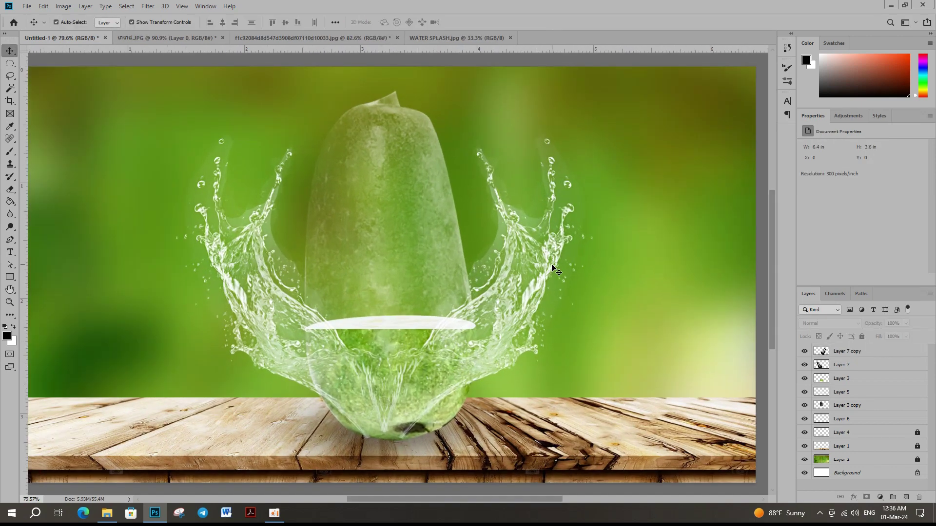
scroll(428, 311, "down", 3)
left_click(417, 312)
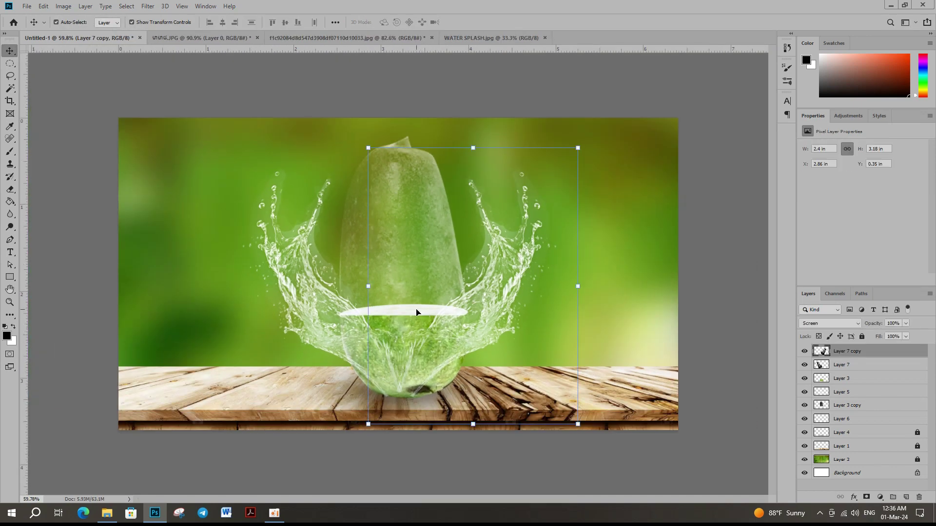
left_click(838, 384)
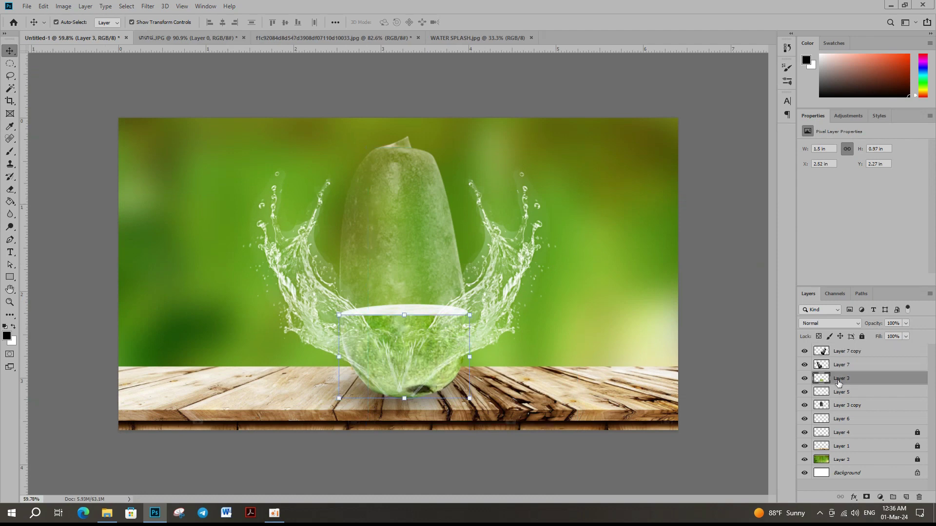
left_click_drag(853, 398, 849, 380)
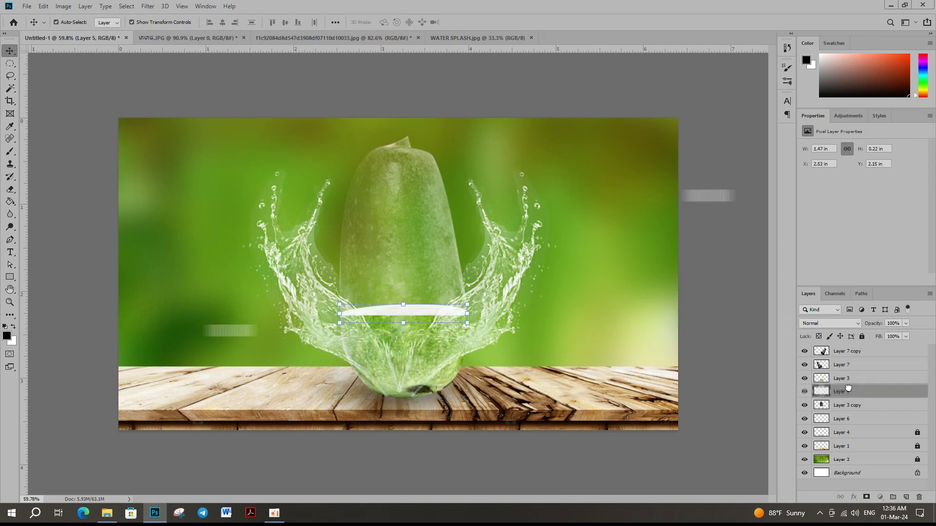